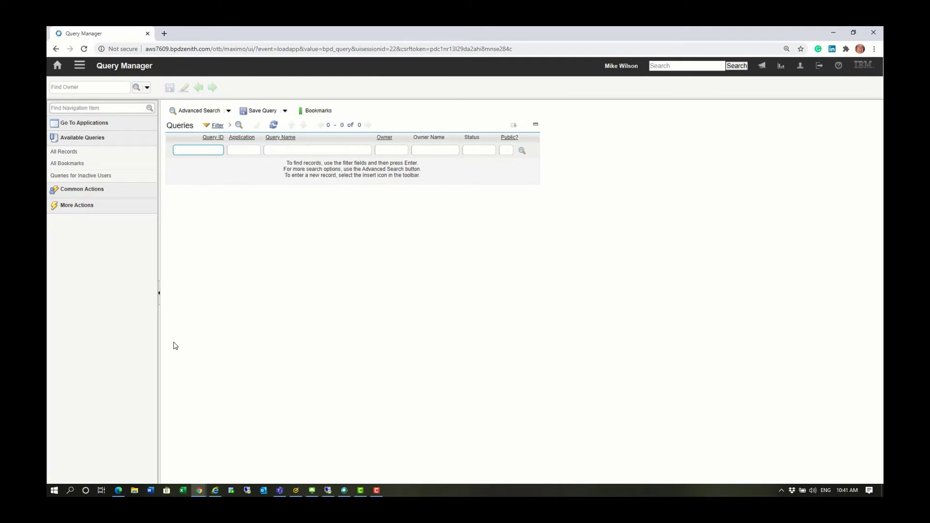
List all queries, sort them by application and filter the Application column on "asset".
key(Return)
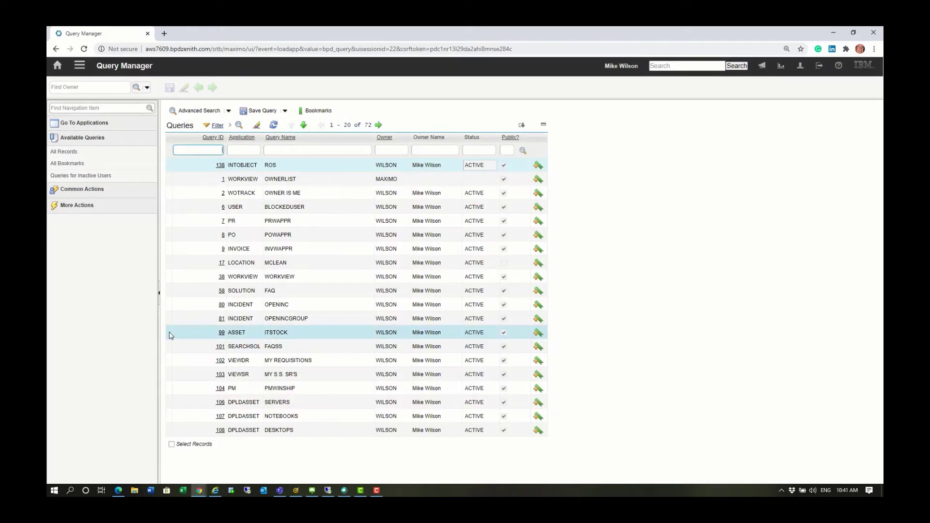
click(242, 139)
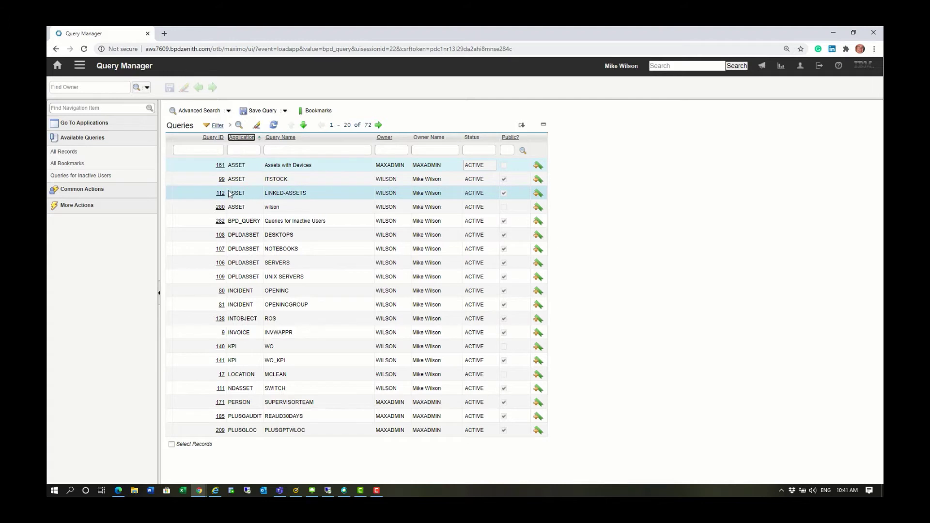
click(241, 150)
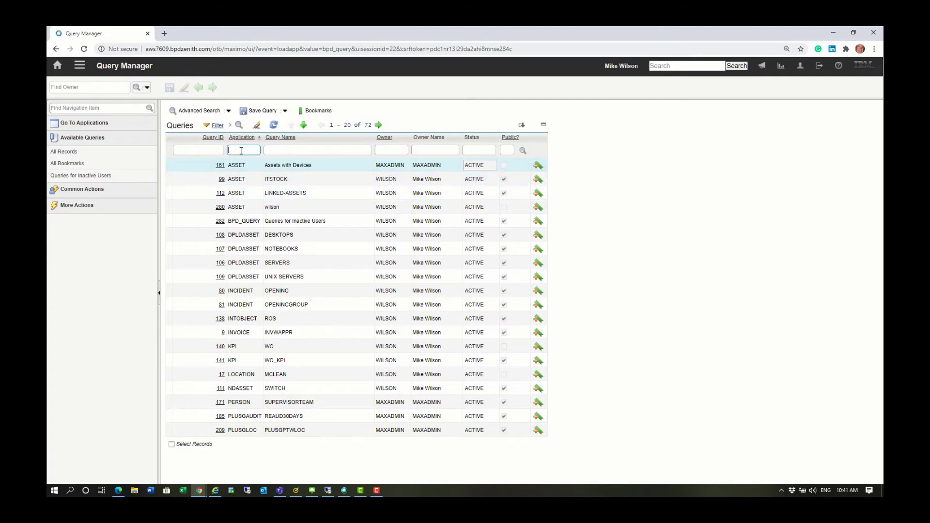
text(asset)
key(Return)
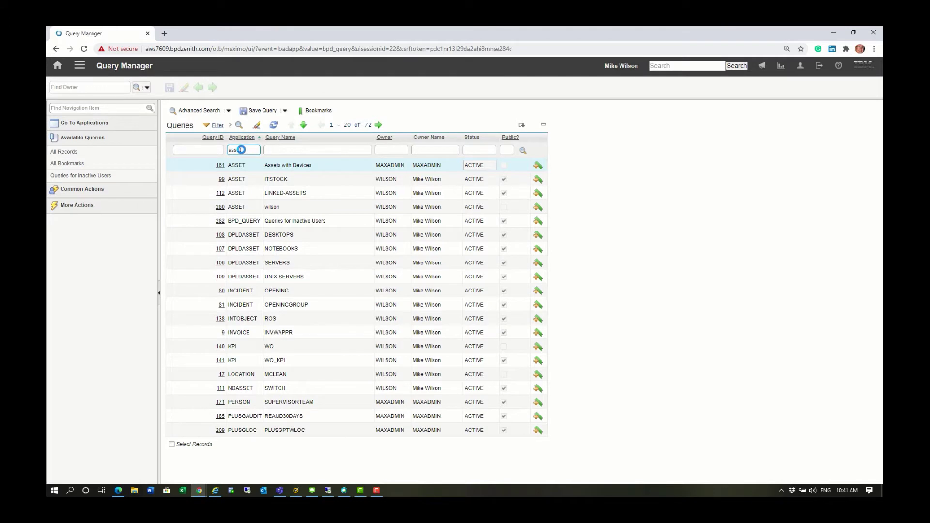
Page through the query records to LINKED-ASSETS, set its description to "Assets with Item Number and Mclean Site" and save it.
click(220, 166)
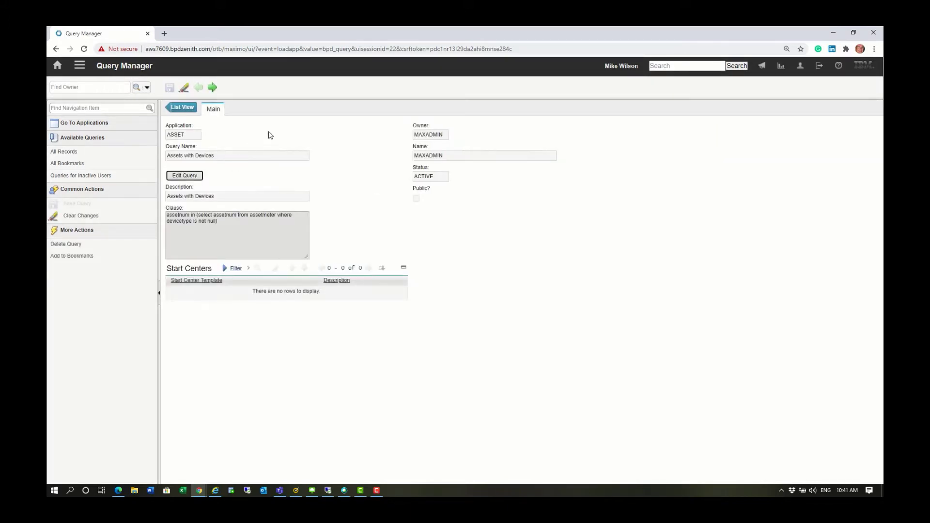
click(212, 87)
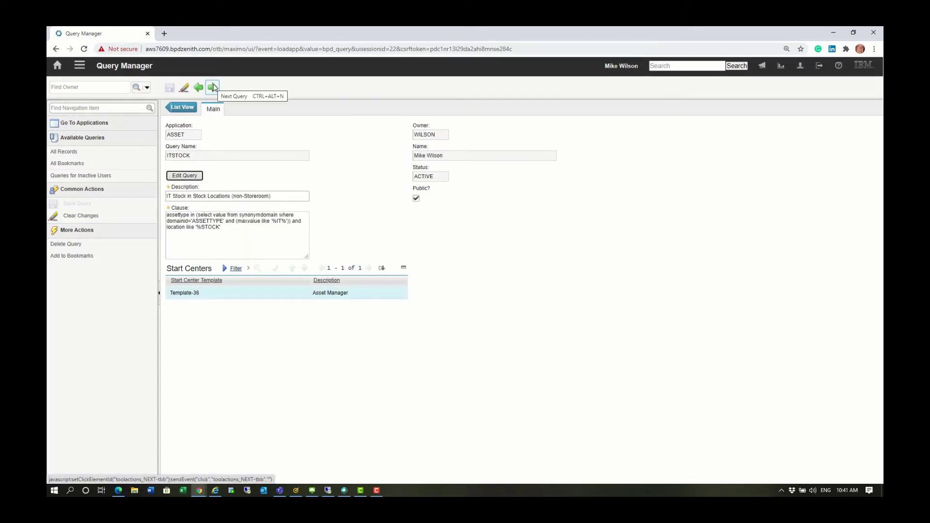
click(212, 88)
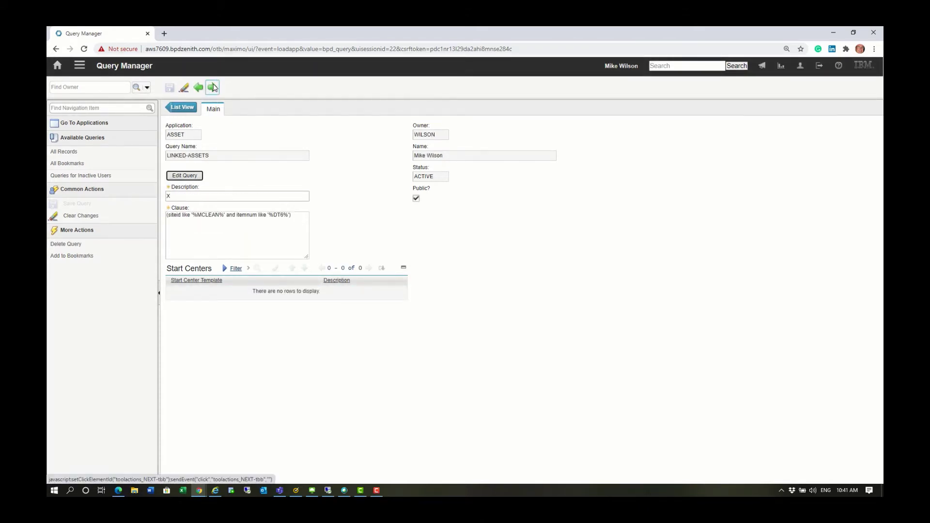
click(201, 195)
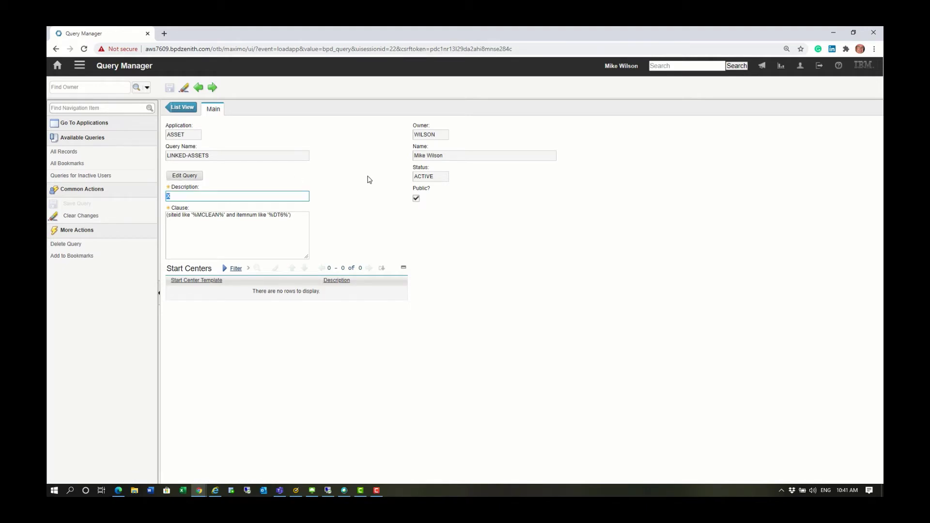
text(Assets with Item Number)
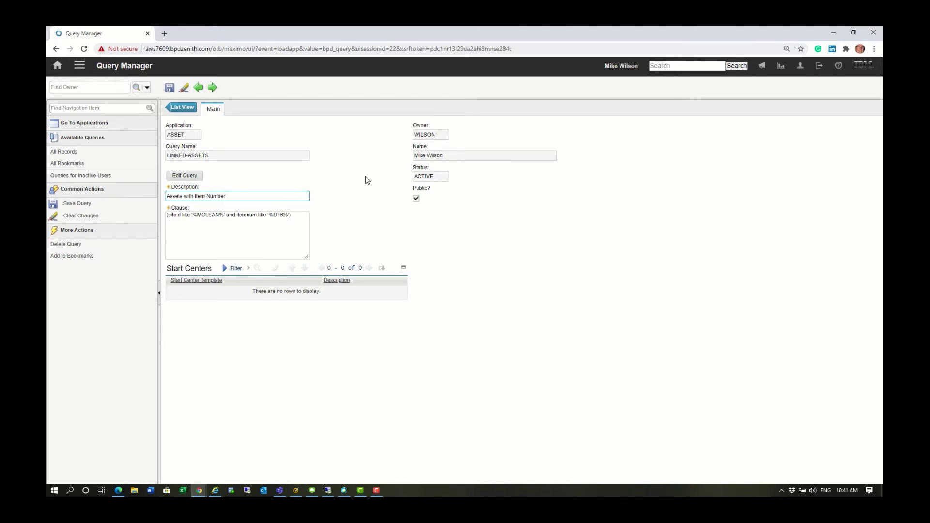
text( and Mclean Site)
click(169, 88)
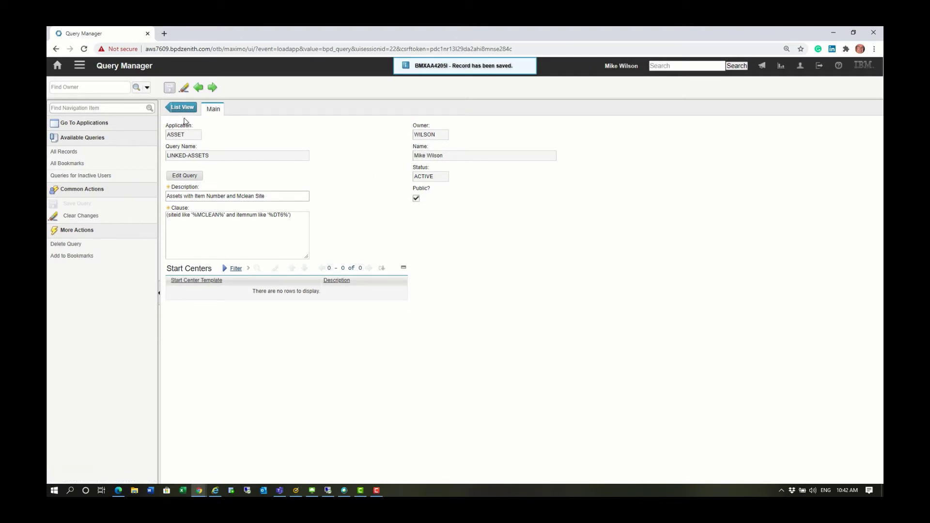
Page forward to the SERVERS query of the DPLDASSET application, turn off its Public option and save the record.
click(213, 88)
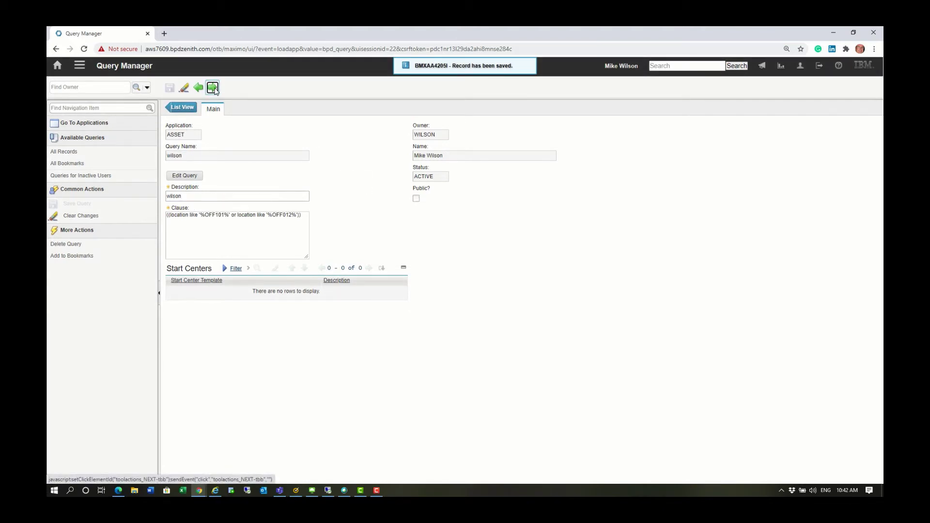
click(213, 88)
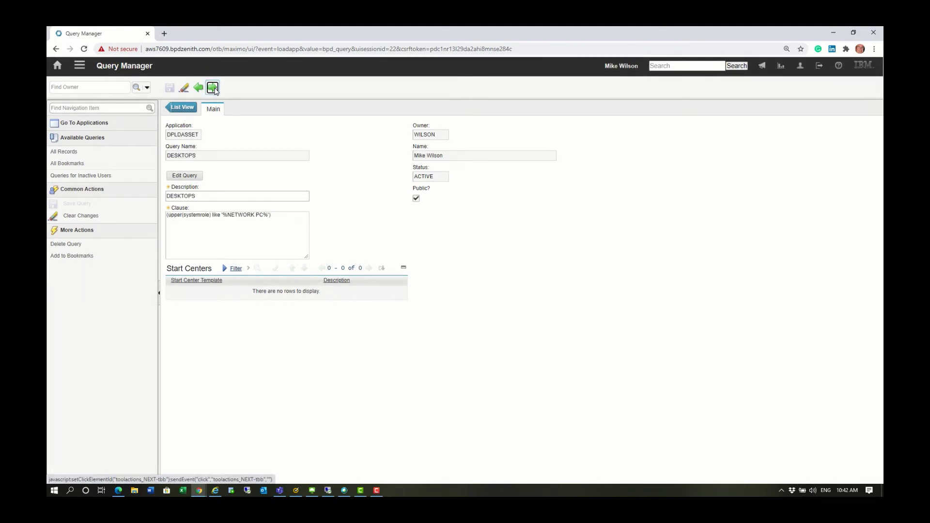
click(213, 88)
click(213, 88)
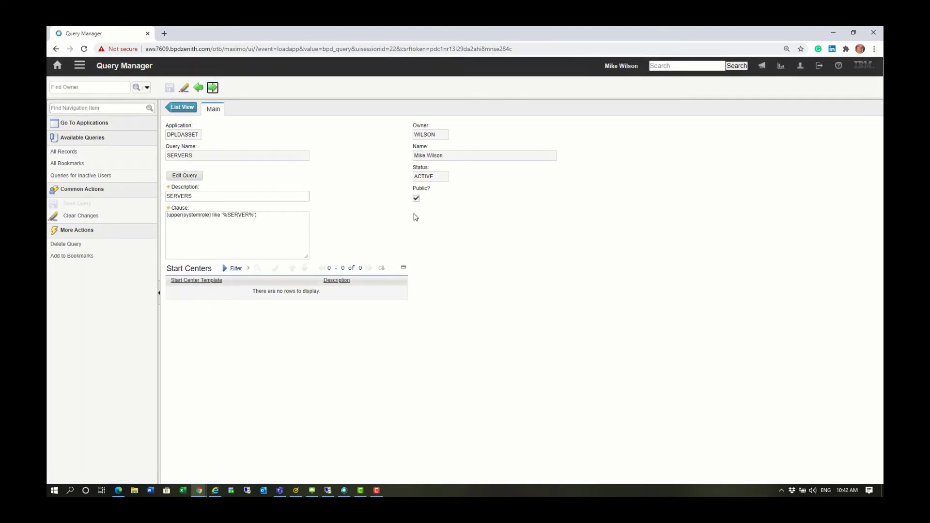
click(416, 199)
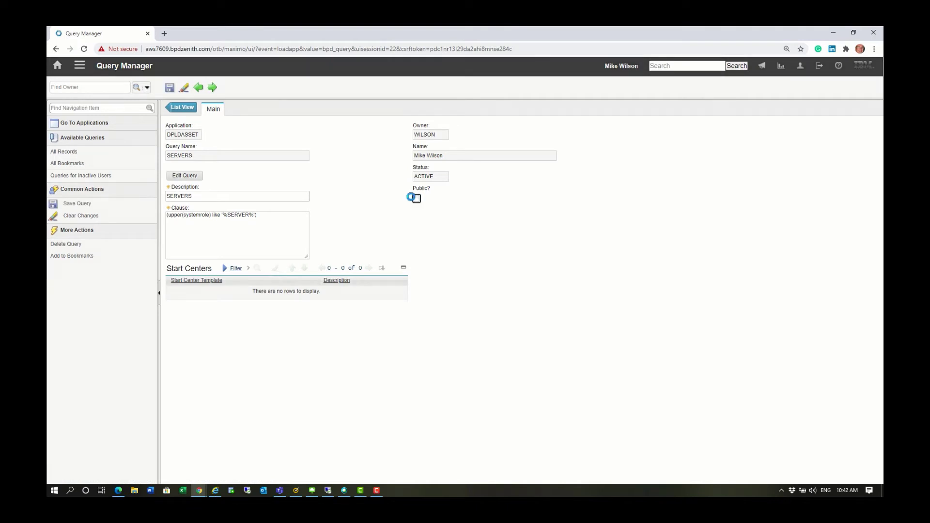
click(169, 88)
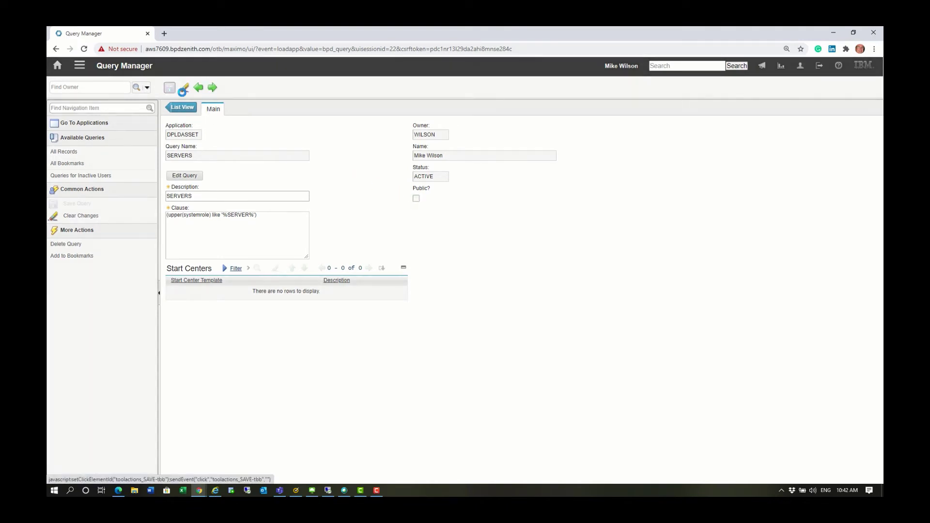
Return to the query list, open the Assets with Devices query for editing, make it public and save it.
click(213, 89)
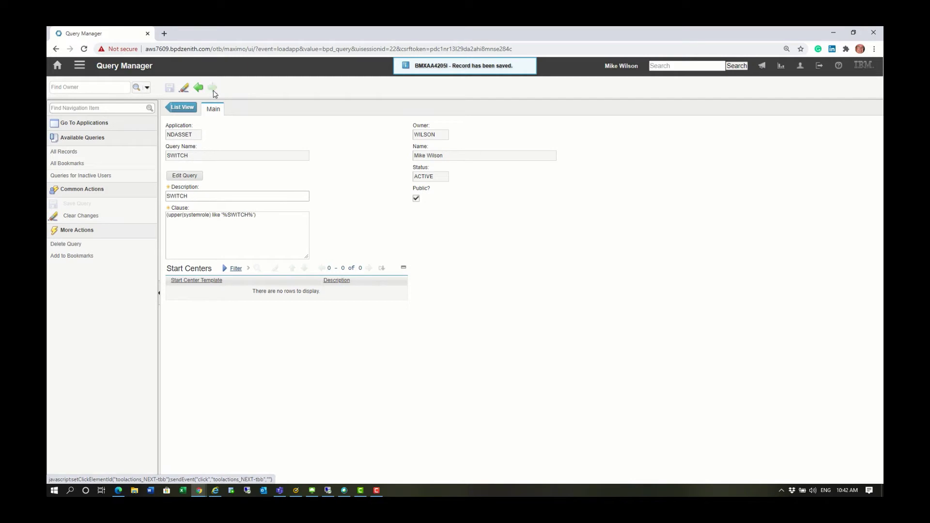
click(175, 109)
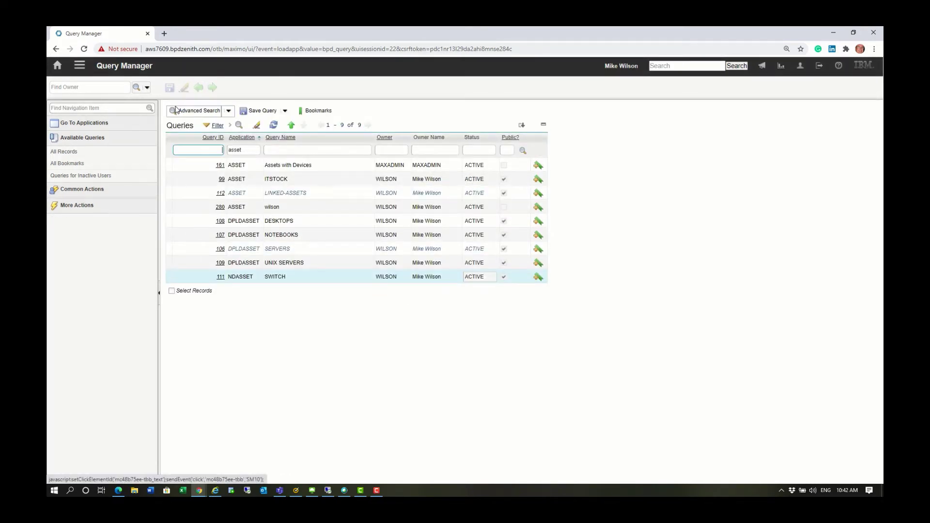
click(247, 154)
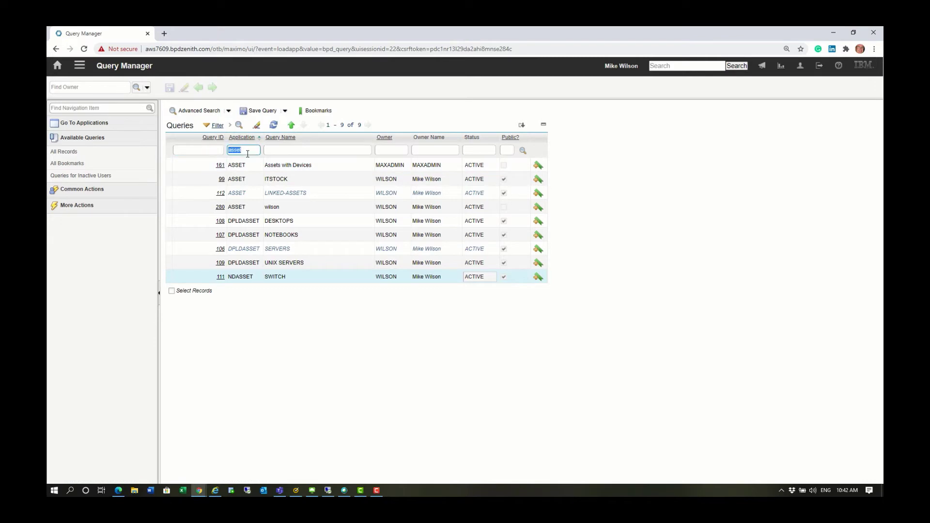
click(220, 166)
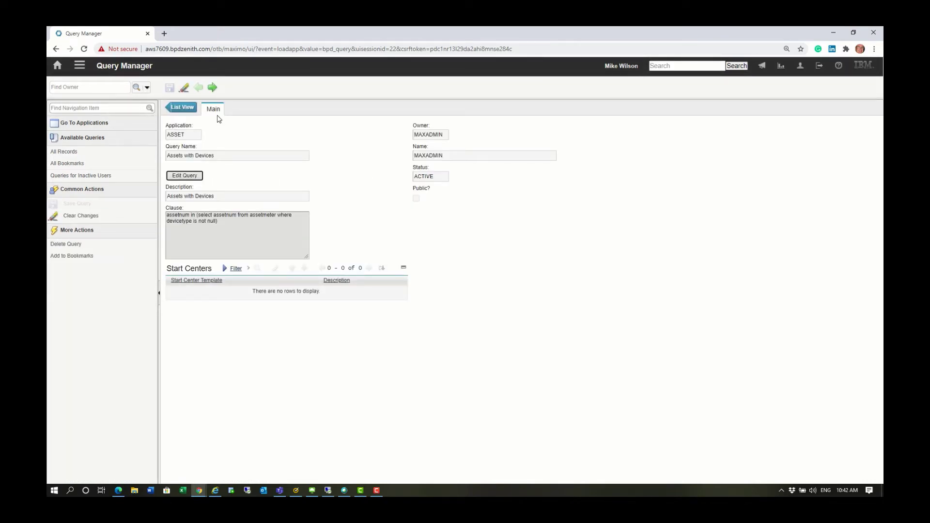
click(184, 176)
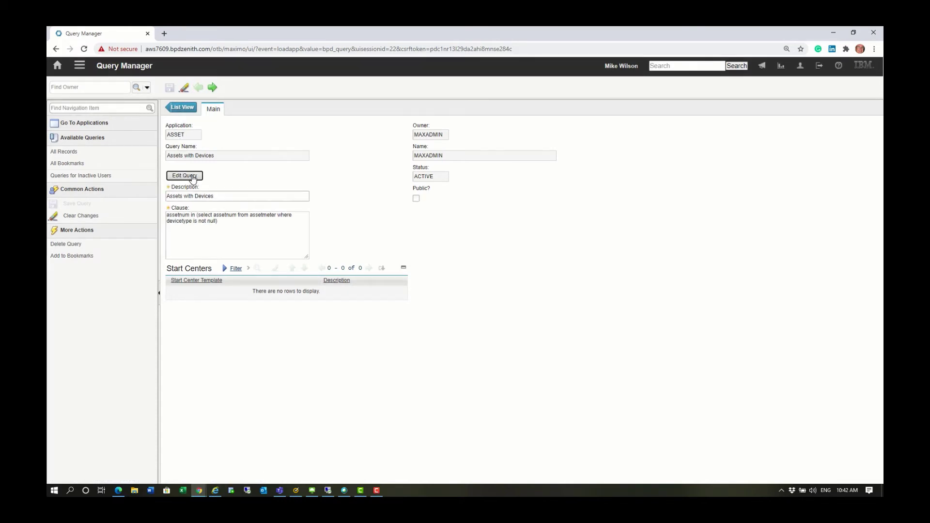
click(416, 199)
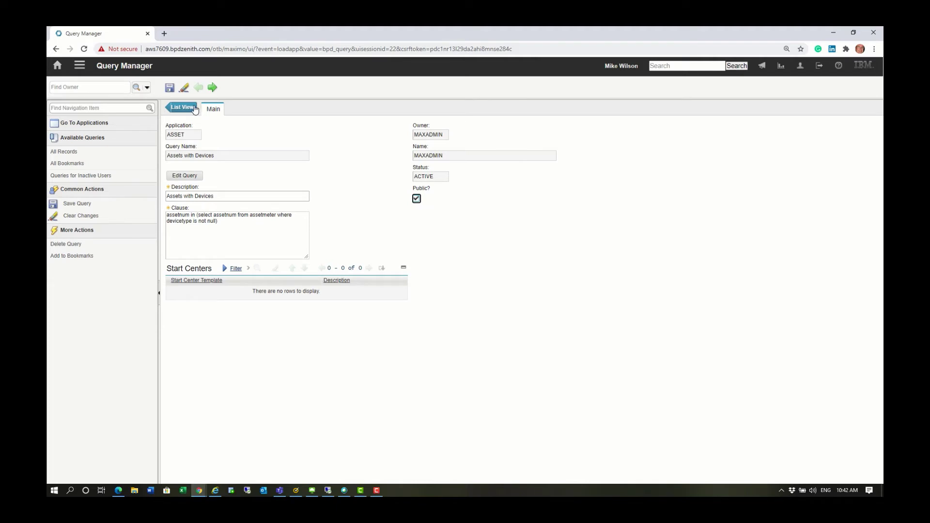
click(169, 88)
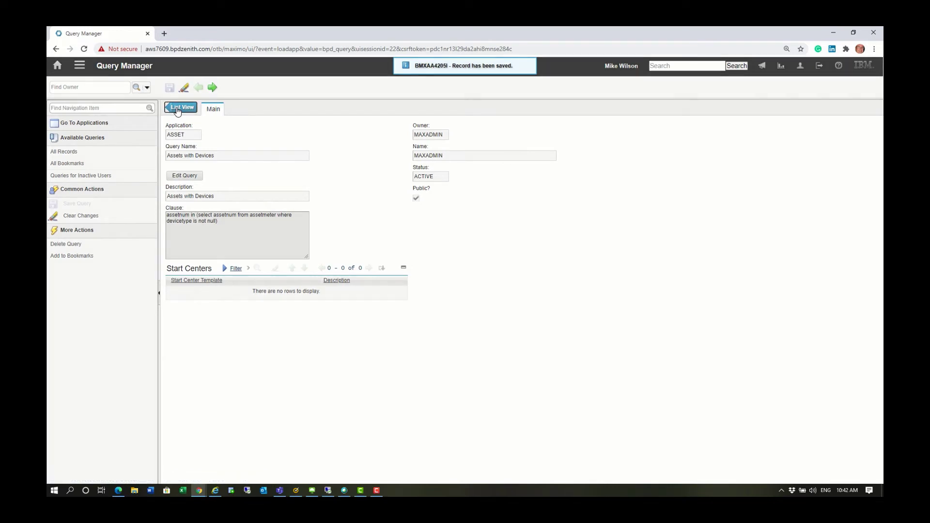
Return to the query list, remove the Application filter and filter the Status column on "inactive".
click(177, 110)
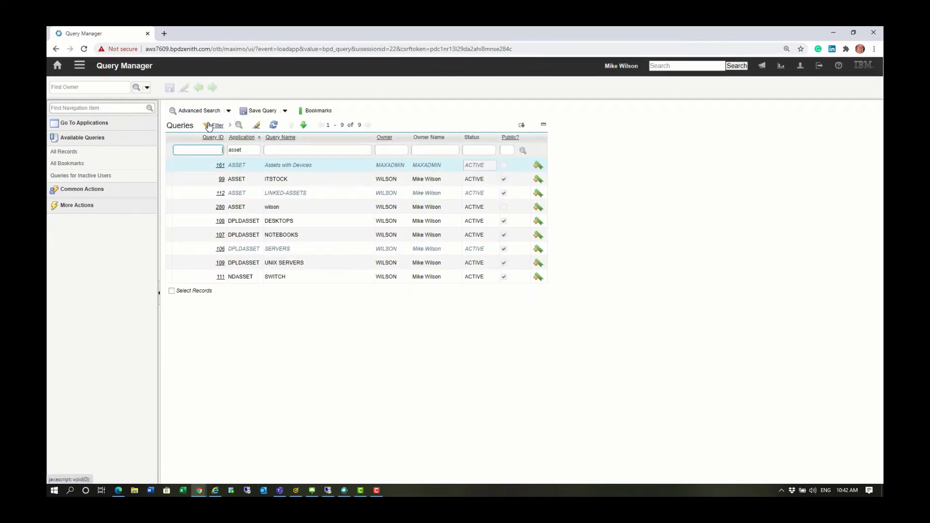
click(255, 147)
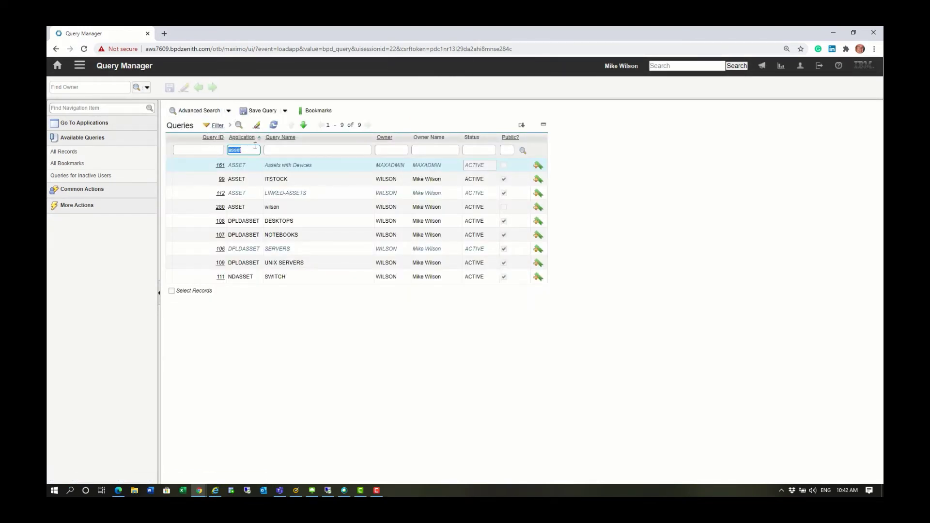
key(BackSpace)
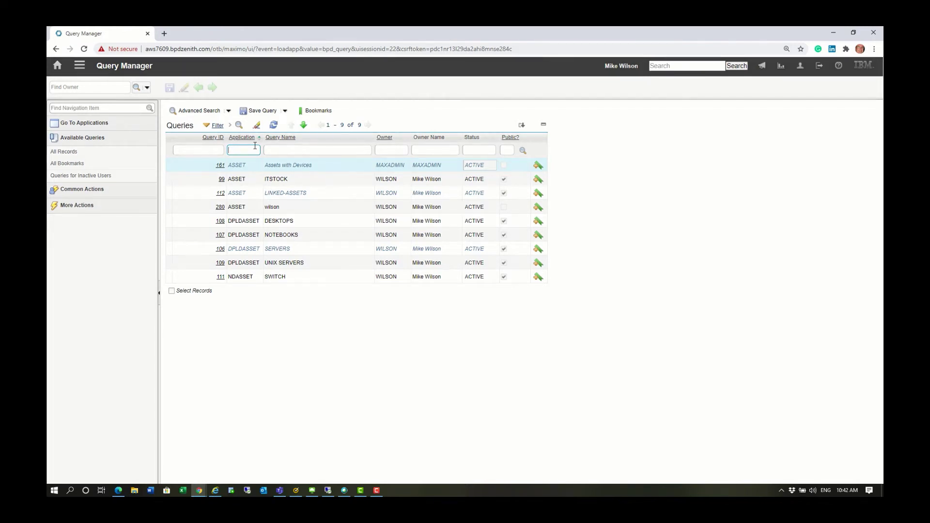
key(Return)
click(471, 149)
text(inactive)
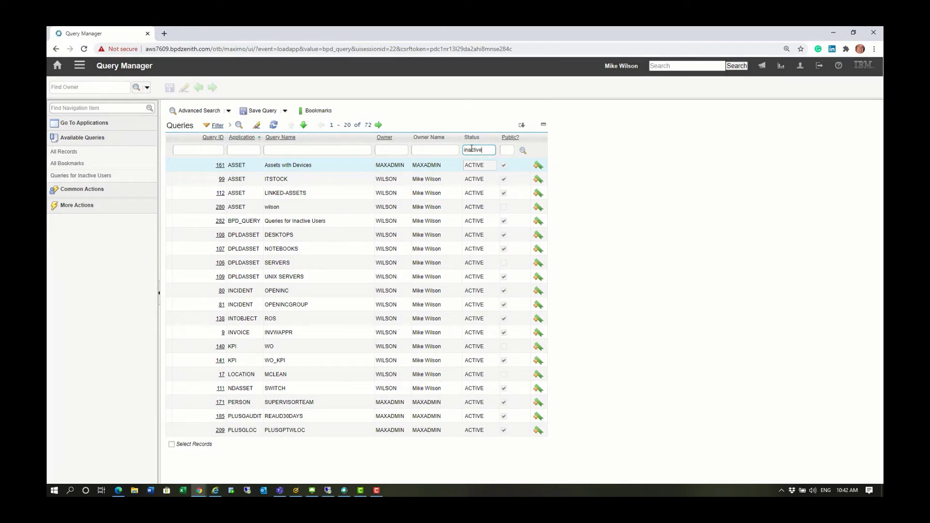
key(Return)
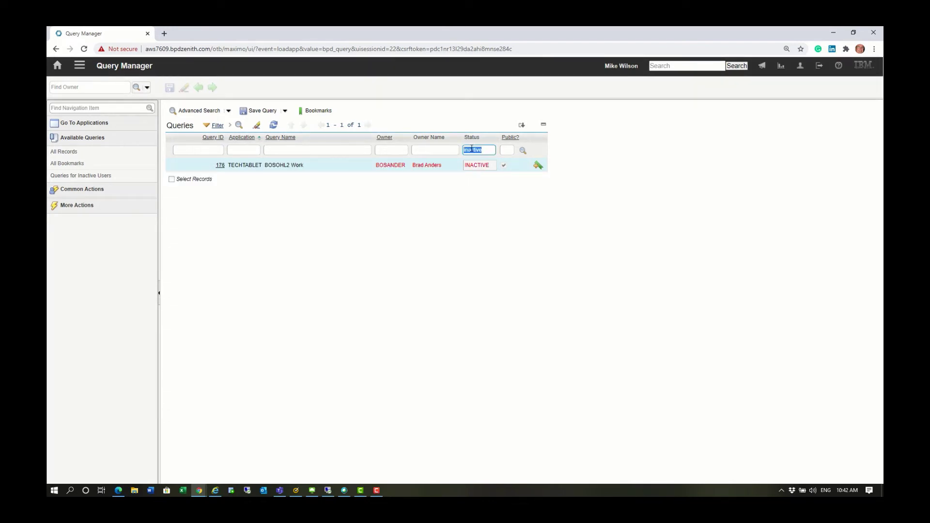
Open the BOSOHL2 Work query and try to delete it.
click(220, 165)
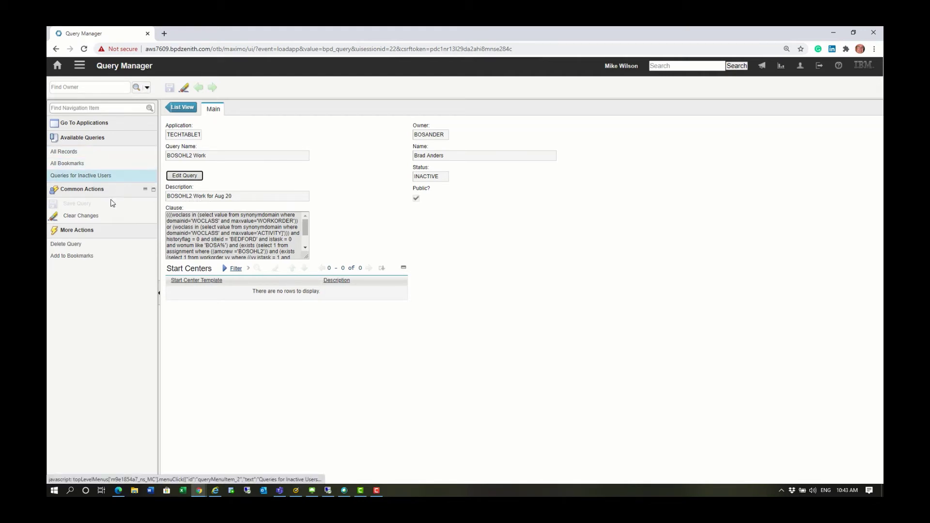
click(72, 243)
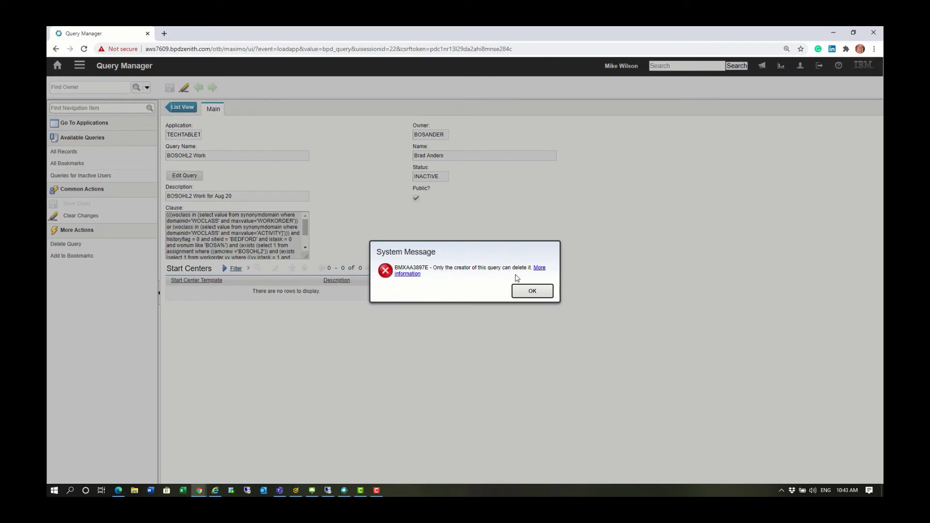
click(532, 290)
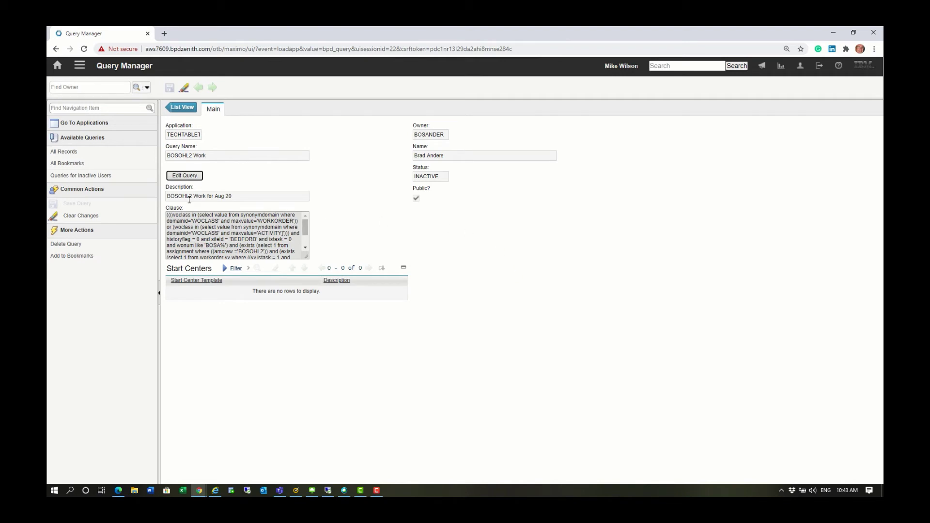
Make the BOSOHL2 Work query non-public, save it, and refresh the query list.
click(187, 176)
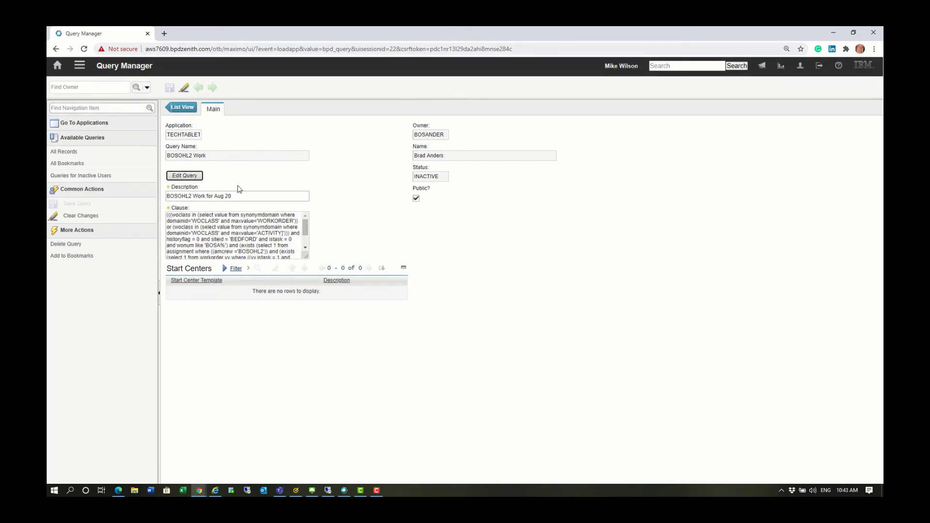
click(416, 198)
click(170, 89)
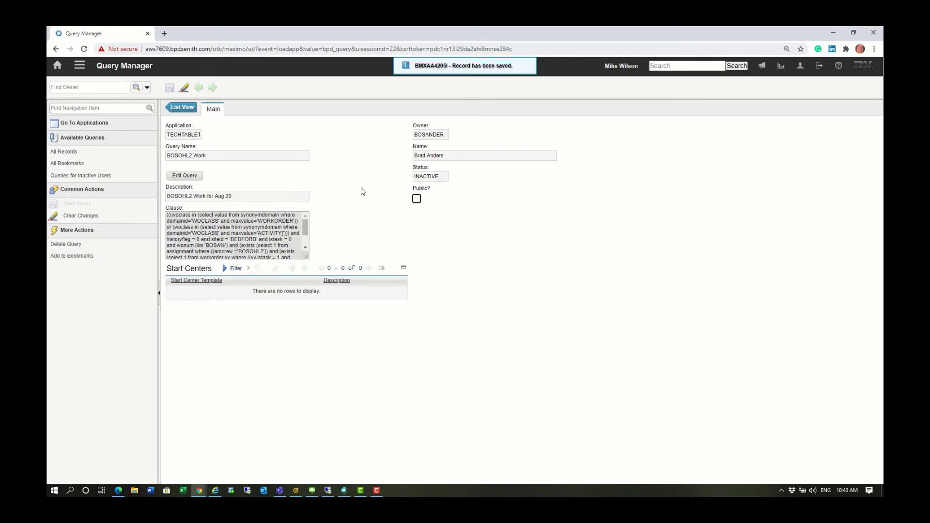
click(183, 109)
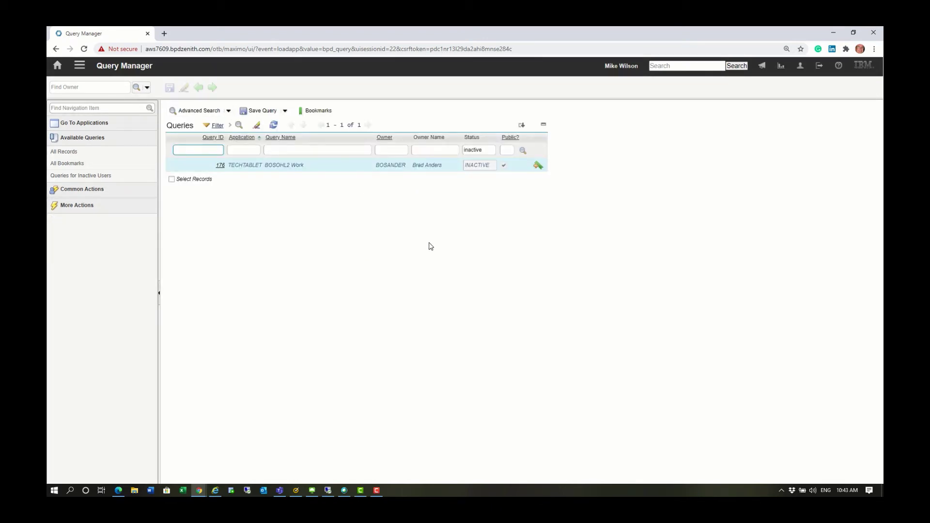
click(274, 125)
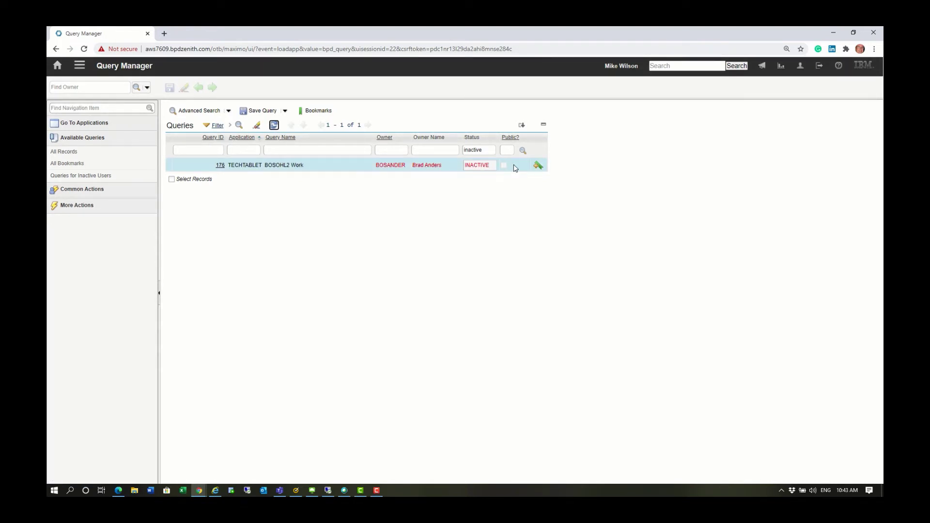
Remove the Status filter to list all queries again.
double_click(493, 151)
key(BackSpace)
key(Return)
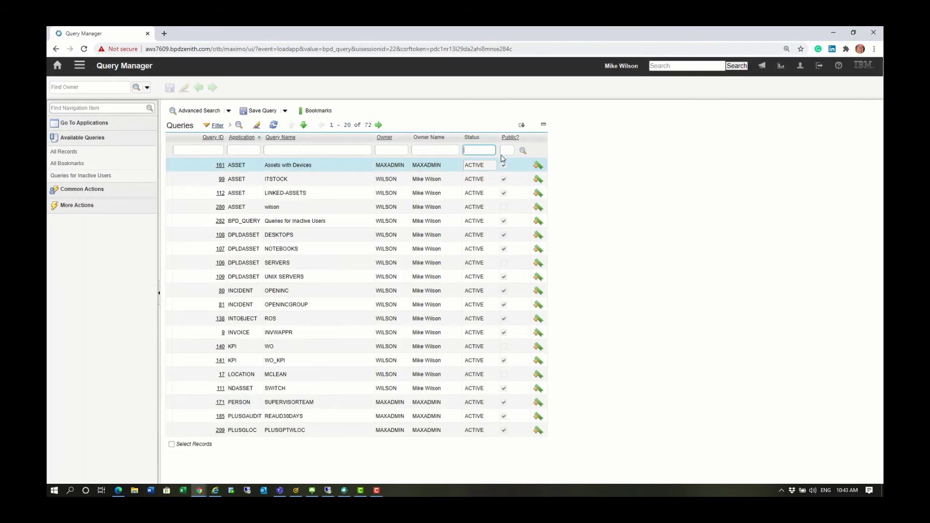
Filter the Public? column on "n" to list only the non-public queries.
click(505, 147)
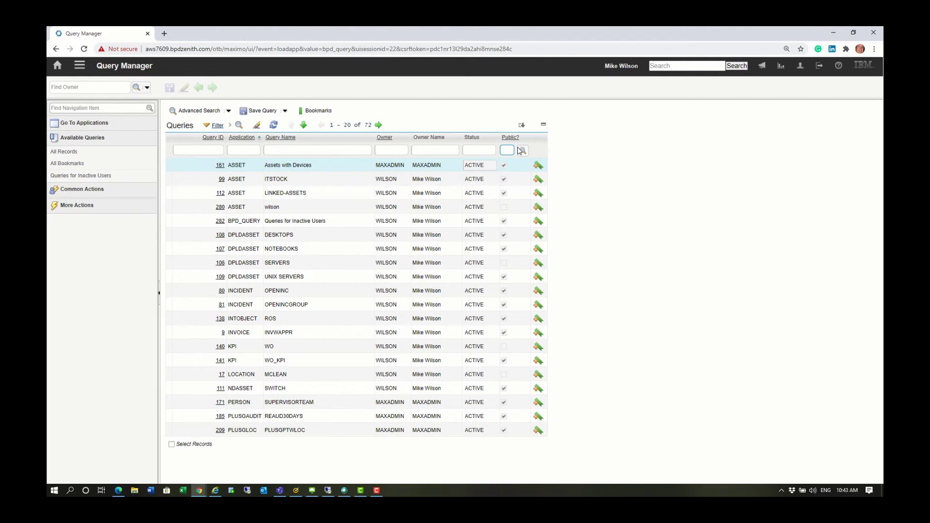
text(n)
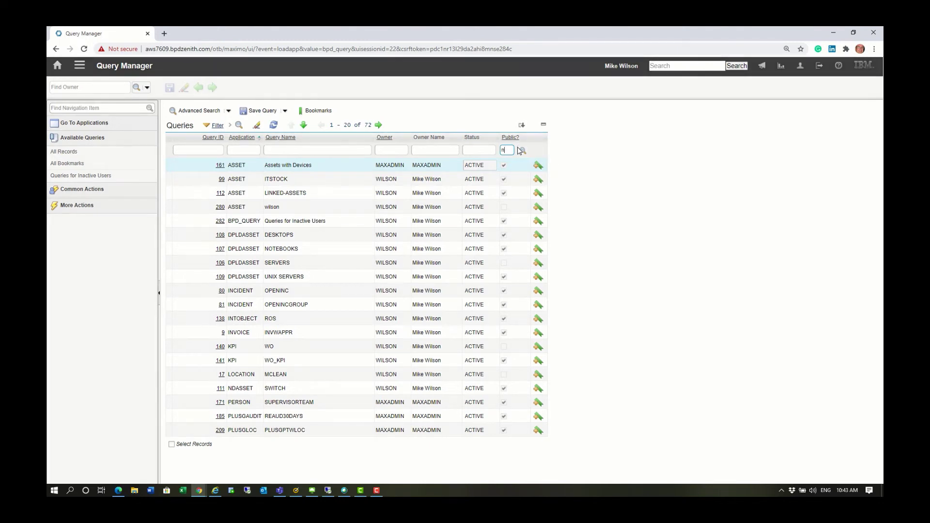
click(521, 151)
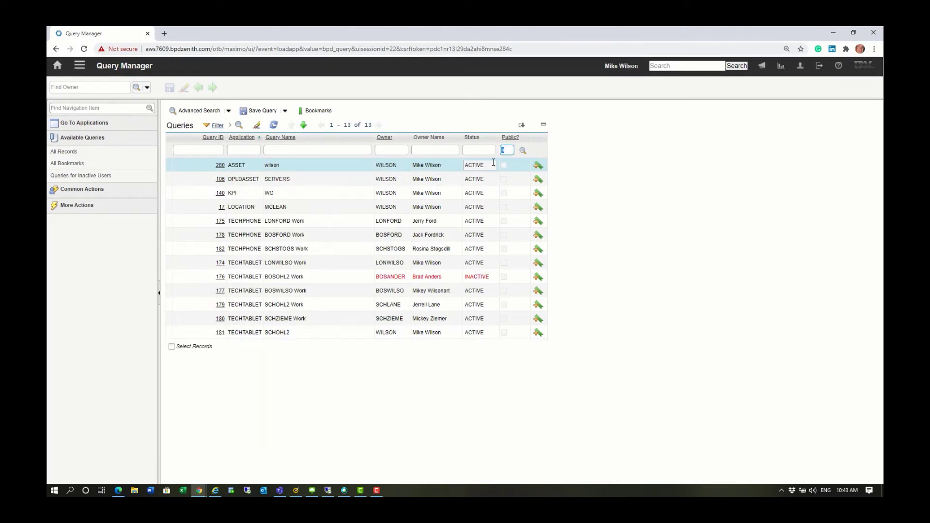
Open the non-public ASSET query, set its description to "Office Assets" and save it.
click(218, 166)
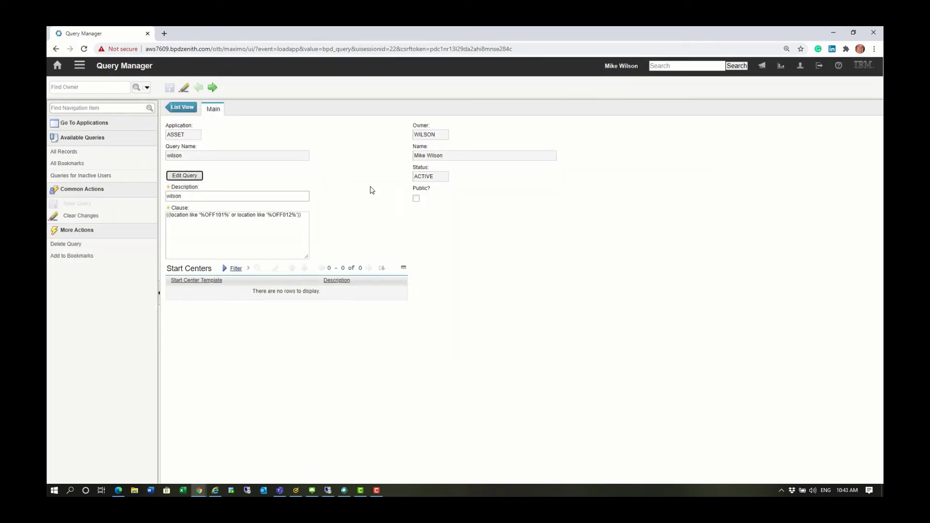
double_click(219, 195)
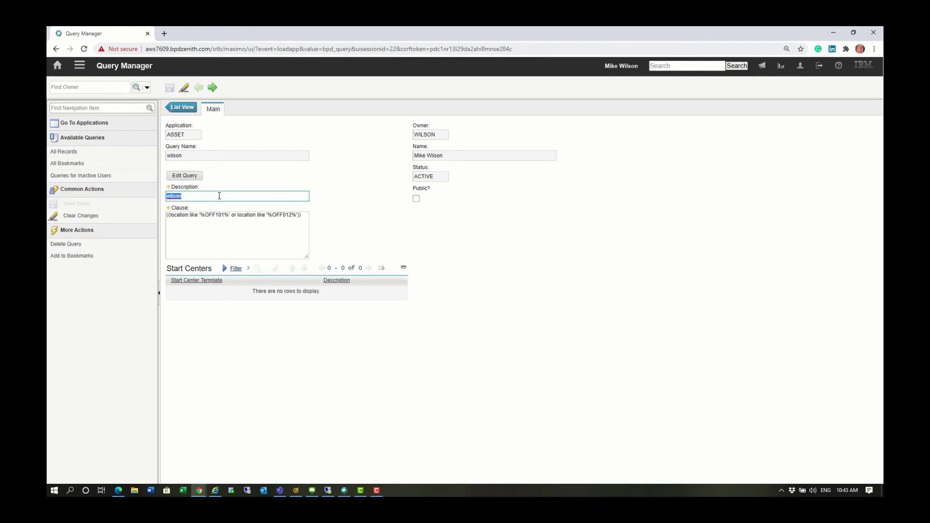
text(Office Assets)
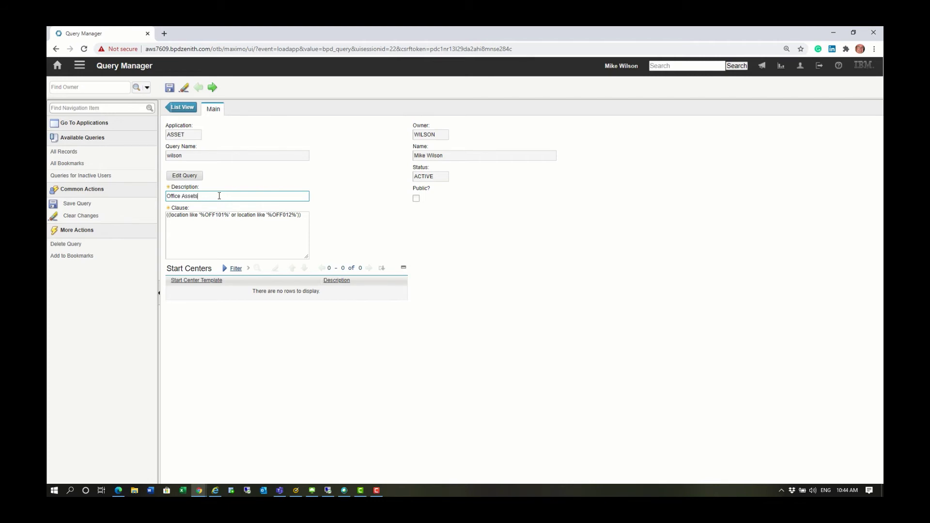
click(170, 88)
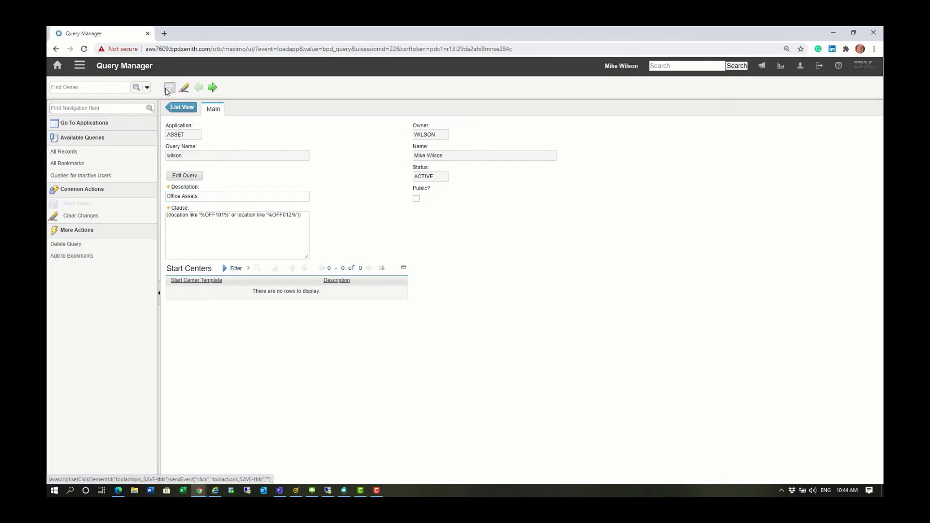
Go forward to the WO query of the KPI application, make it public and save it.
click(212, 88)
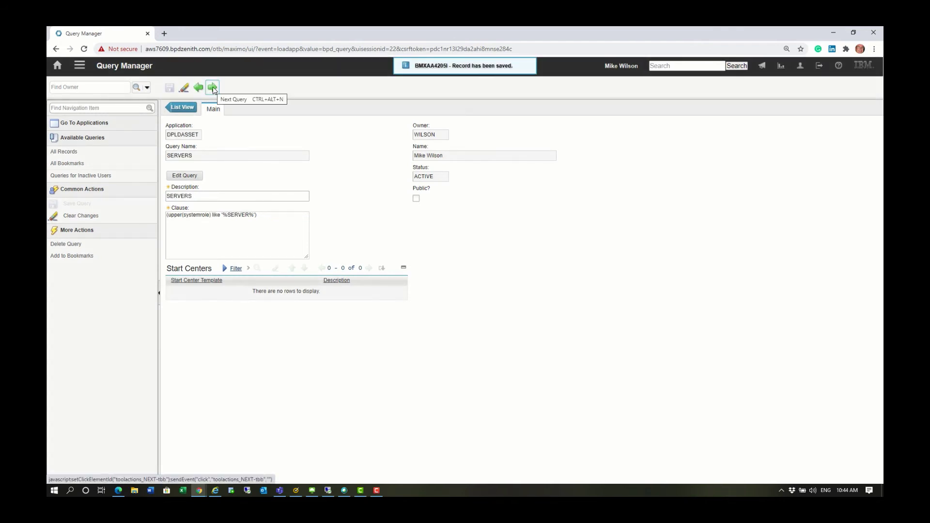
click(212, 87)
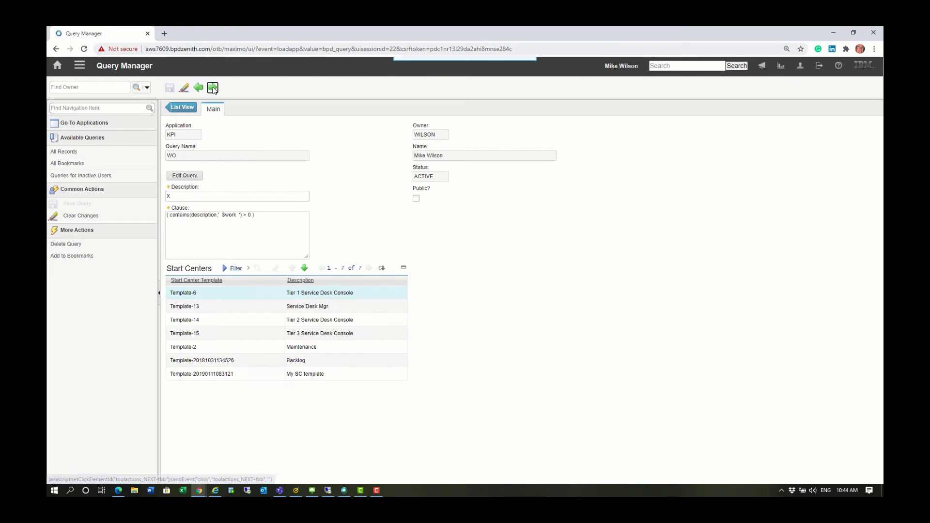
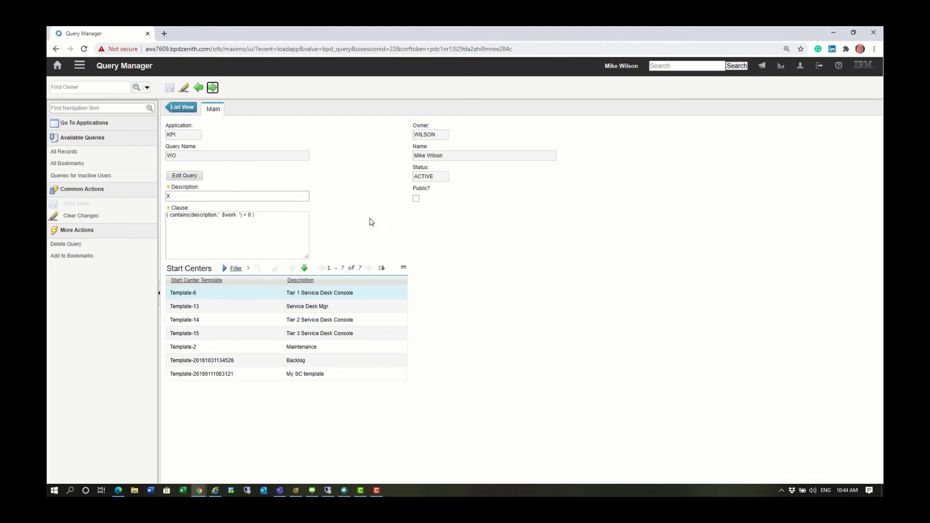
click(416, 199)
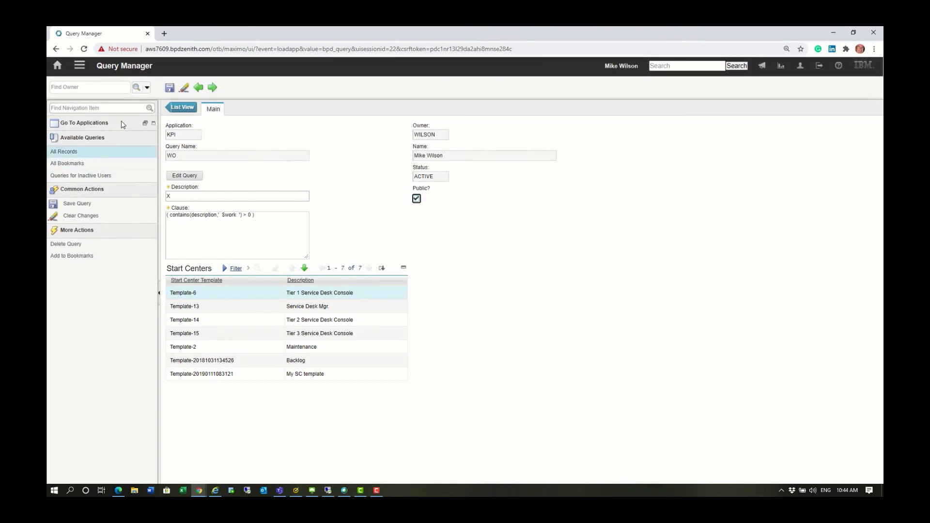
click(168, 90)
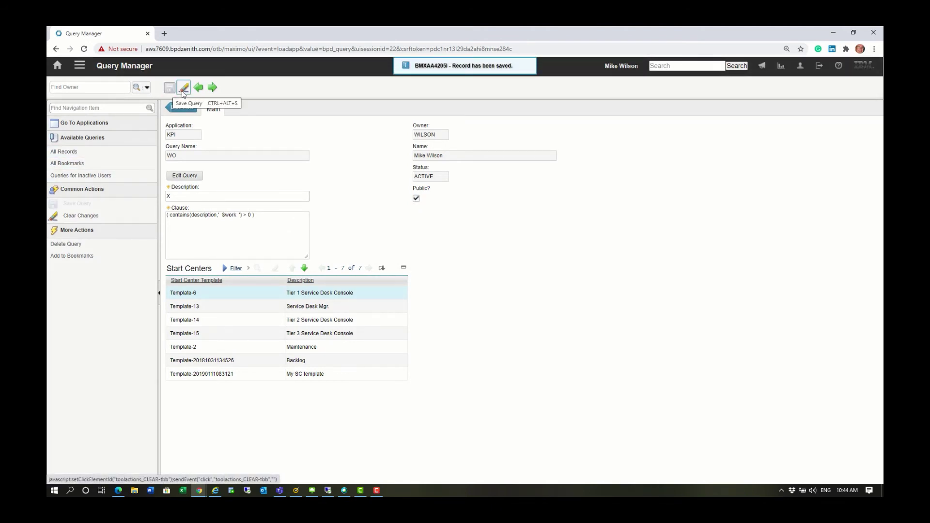
Go through the remaining non-public query records one by one up to the last, checking their descriptions, clauses and owners.
click(214, 87)
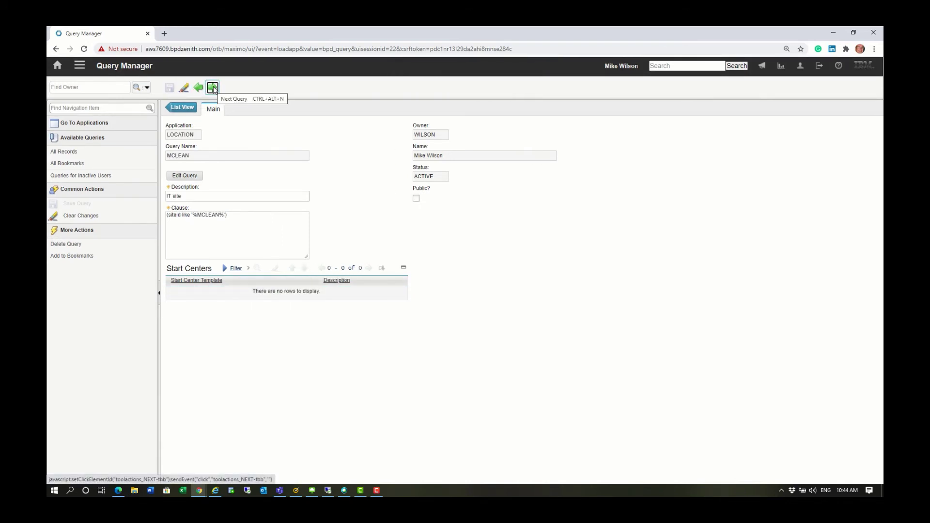
click(213, 88)
click(213, 88)
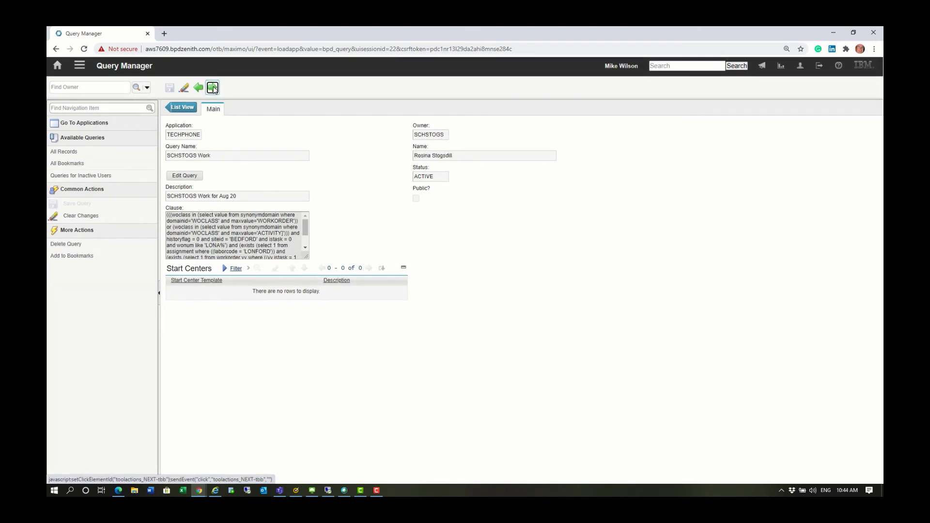
click(213, 88)
click(214, 88)
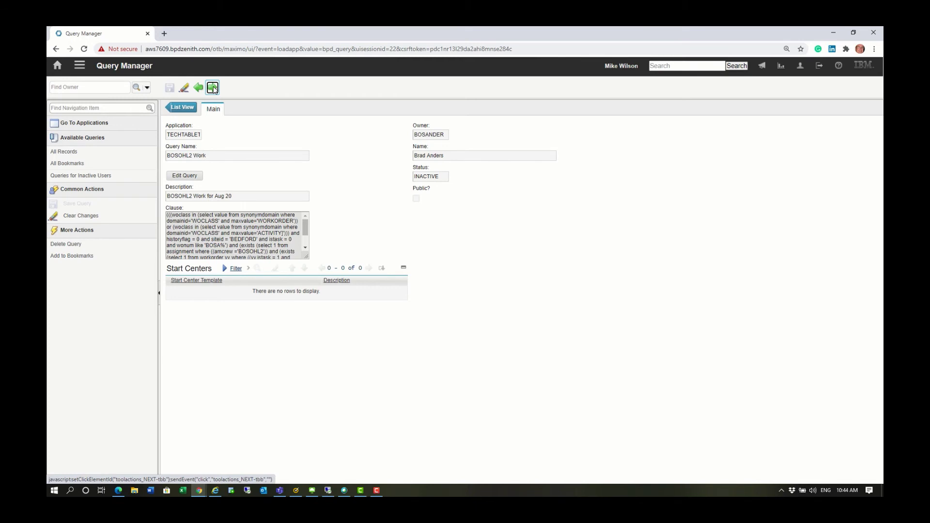
click(213, 87)
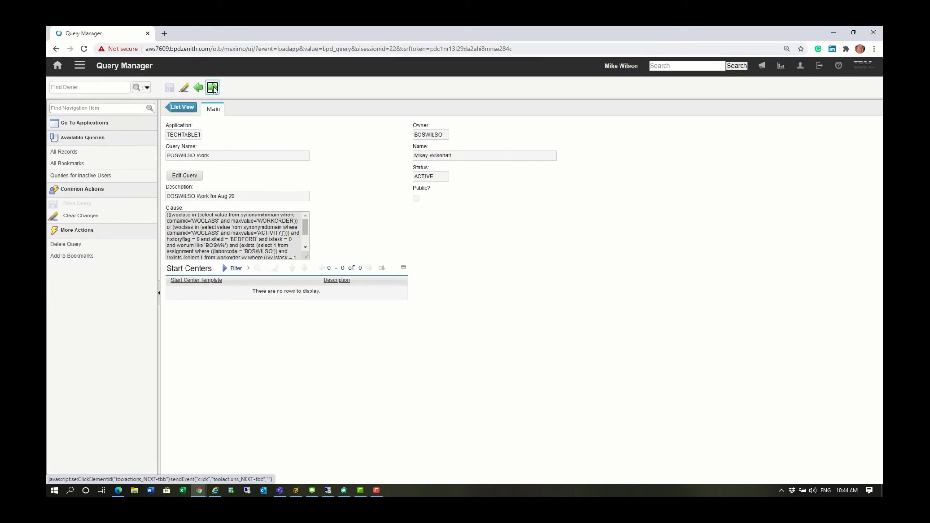
click(213, 87)
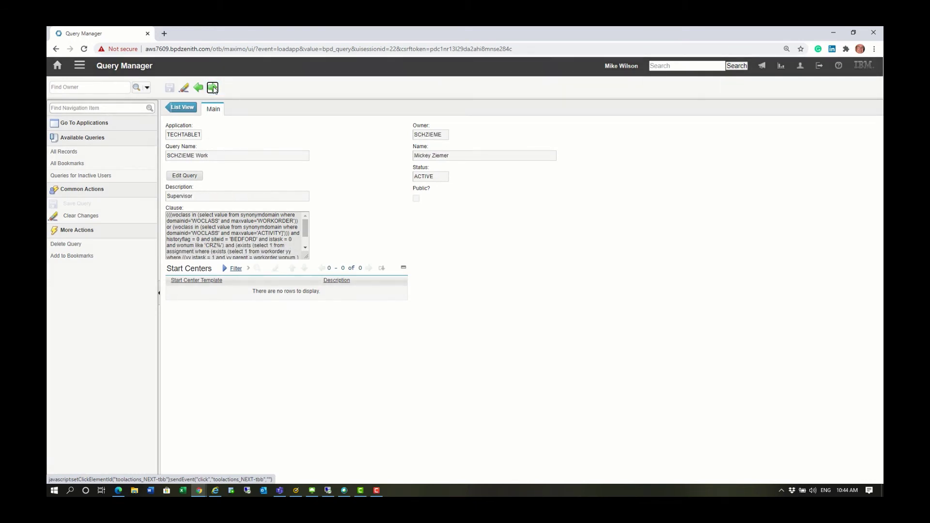
click(213, 88)
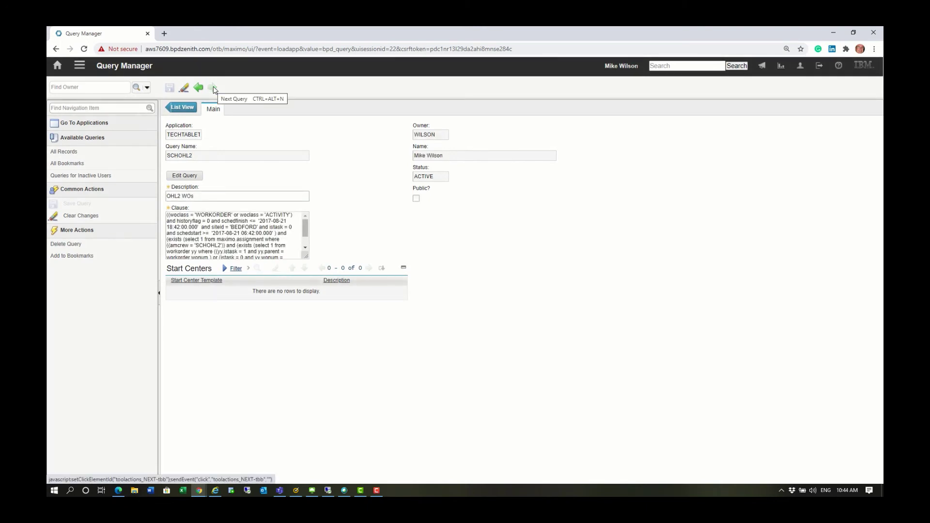
click(213, 88)
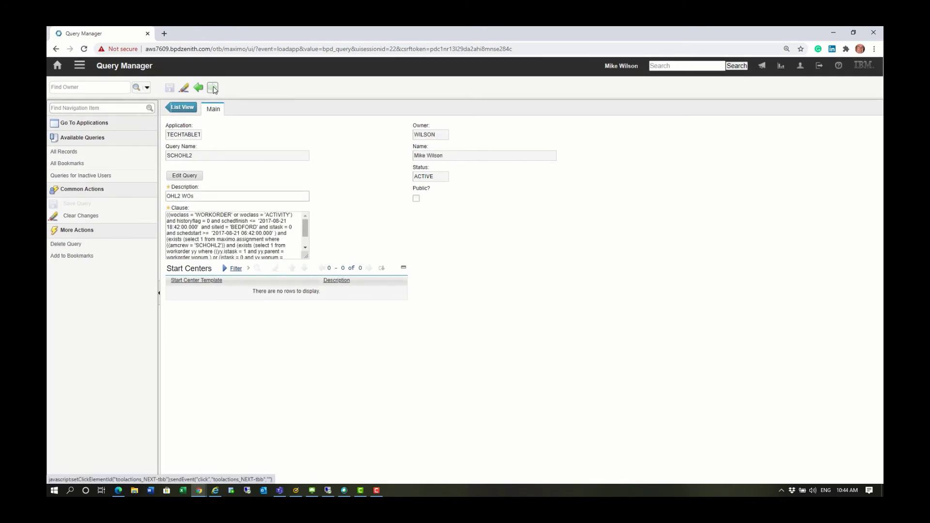
Return to the query list, download the filtered list as a spreadsheet and open the file maximized in Excel.
click(174, 106)
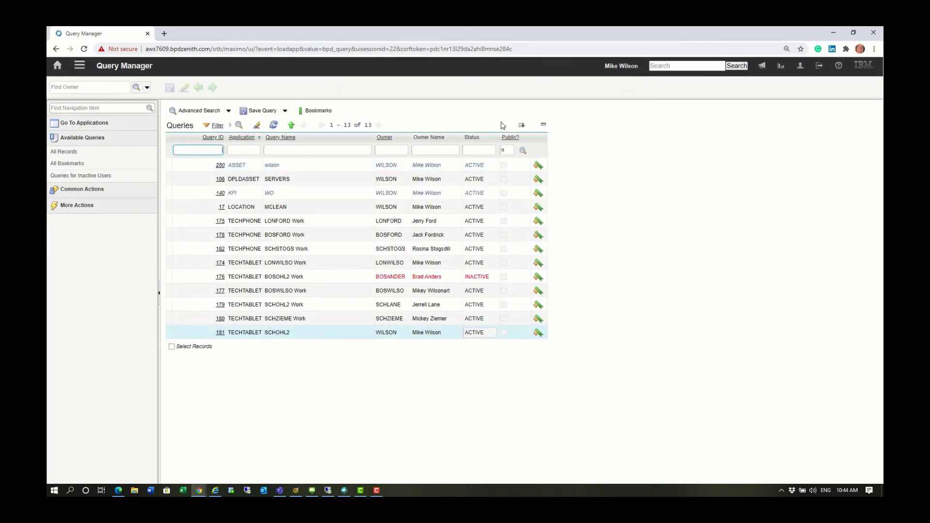
click(521, 126)
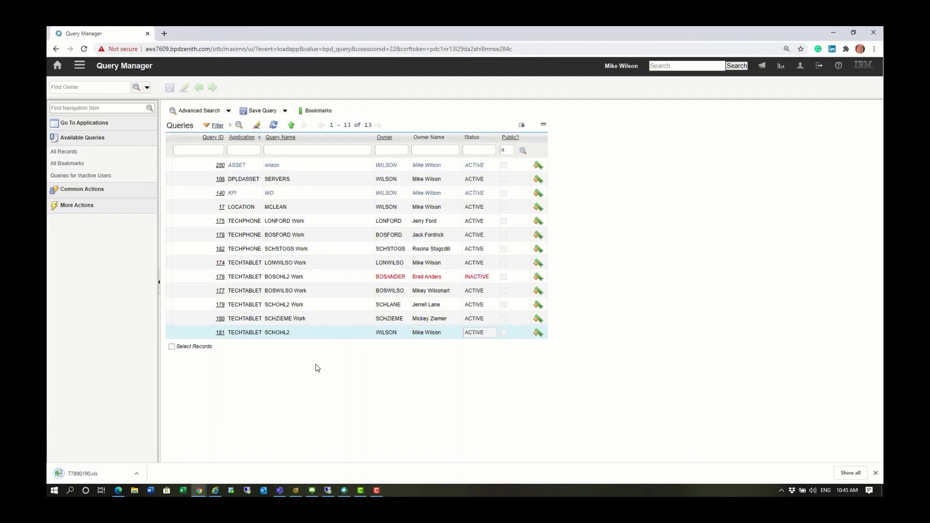
click(137, 474)
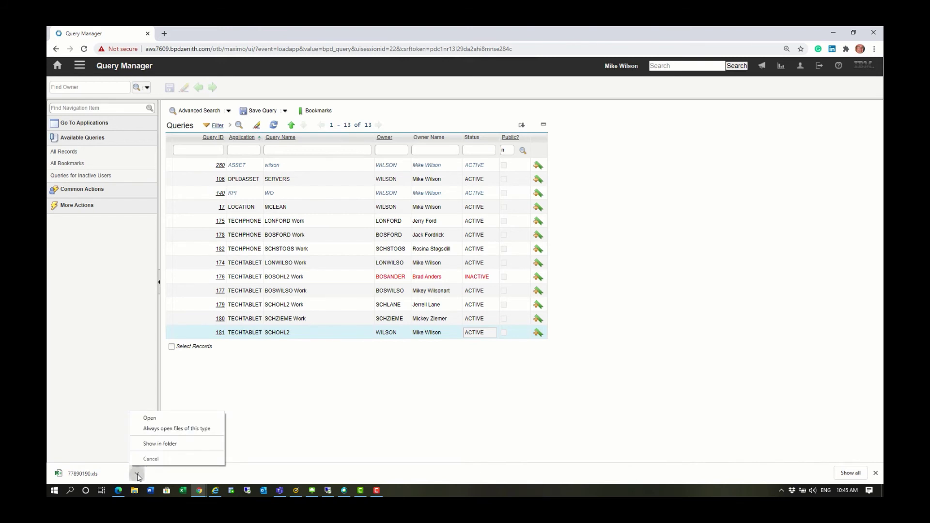
click(150, 418)
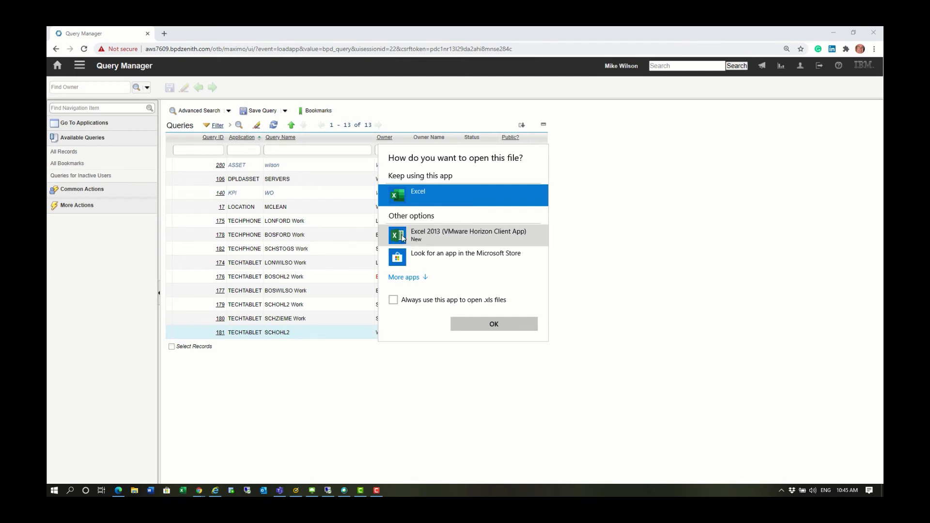
click(486, 323)
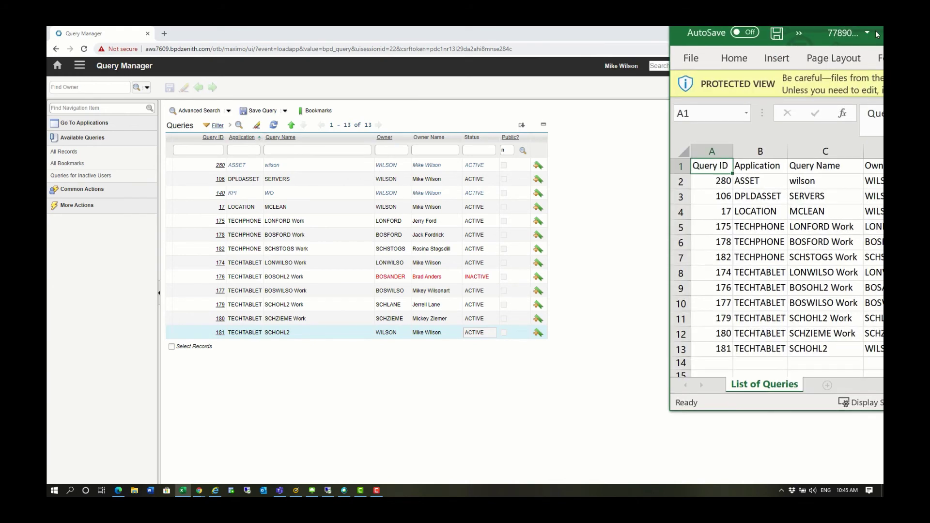
drag(145, 47, 310, 26)
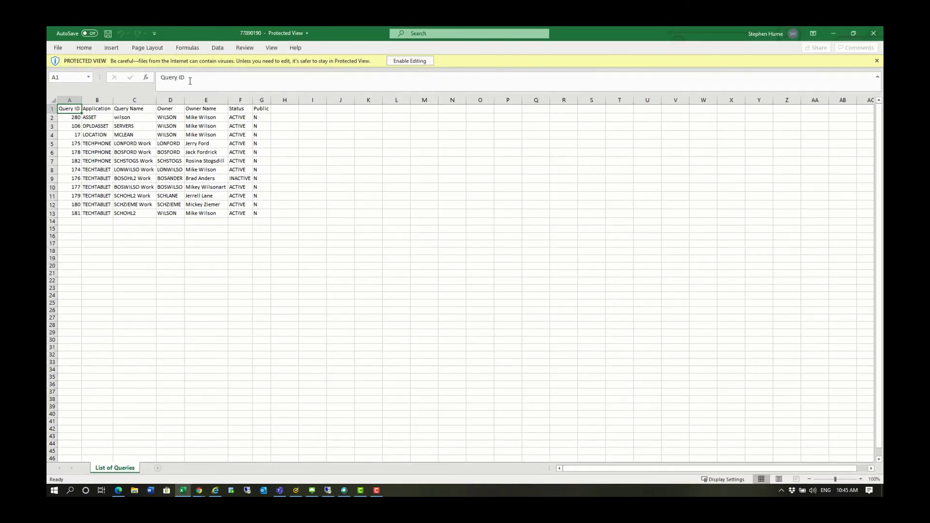
Enable saving, save the exported list in Downloads as an Excel Workbook named "private queries", and close Excel.
click(58, 48)
click(71, 145)
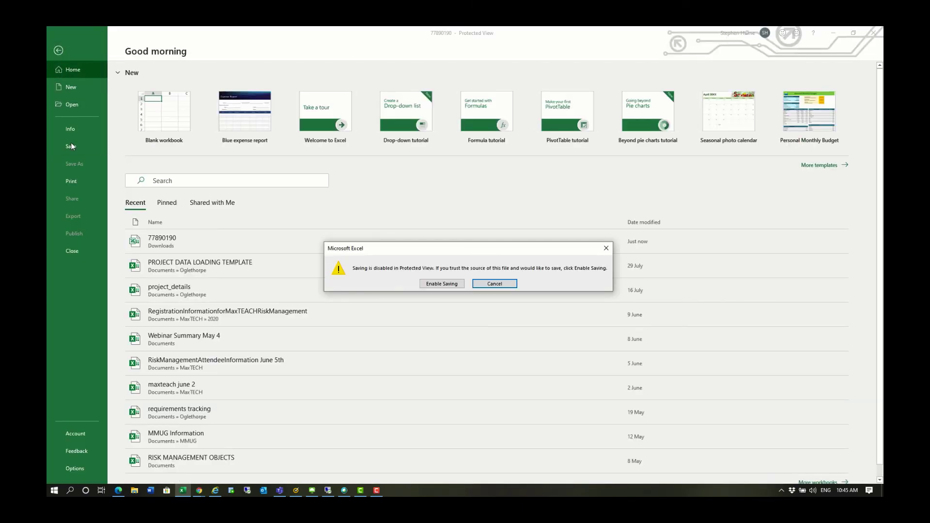
click(441, 284)
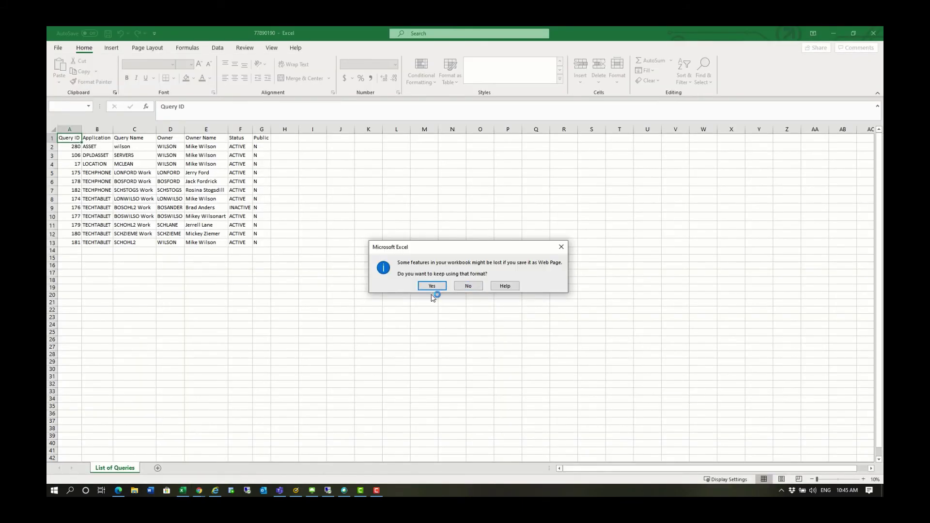
click(468, 285)
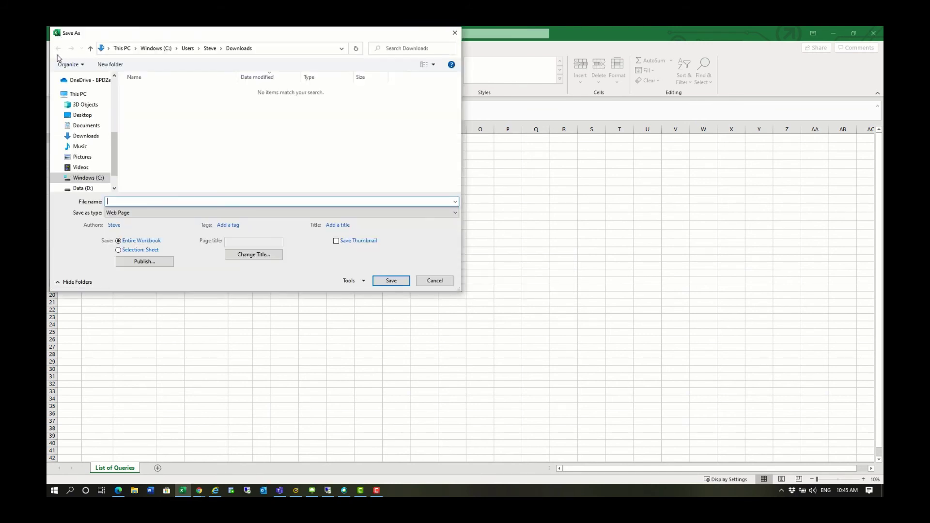
click(277, 212)
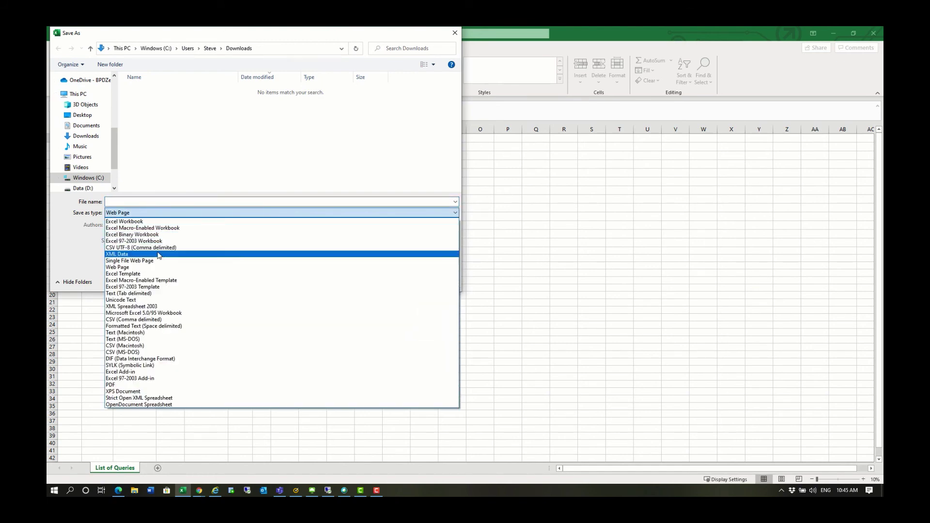
click(125, 222)
click(169, 201)
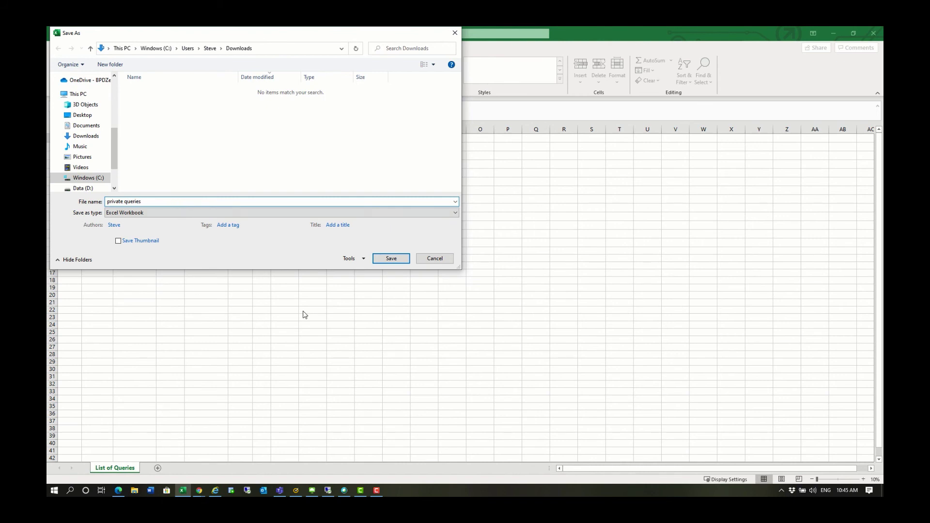
click(390, 260)
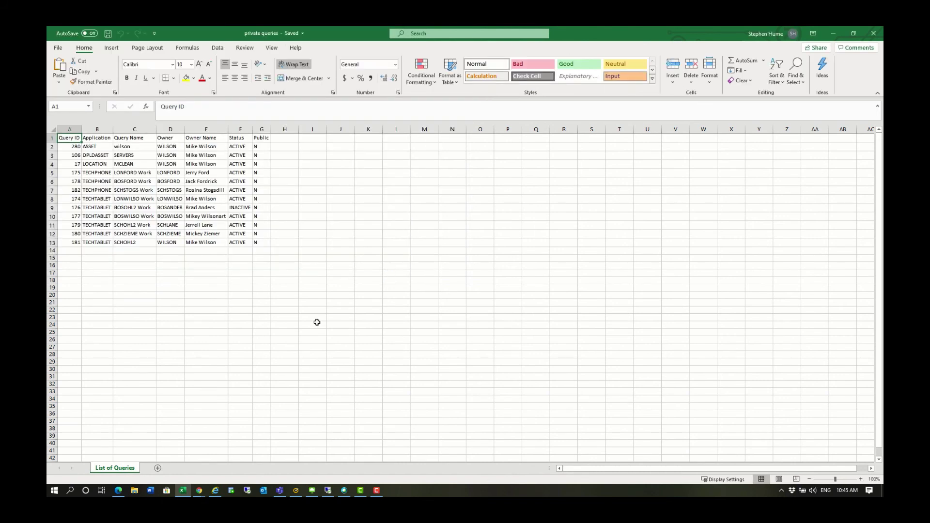
click(874, 35)
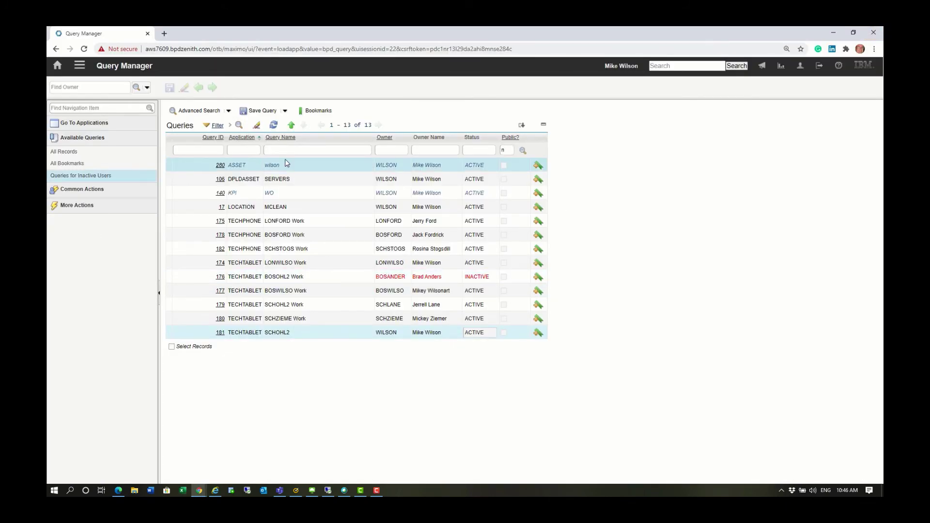
Filter the Public? column on "y" and open the SUPERVISORTEAM query of the PERSON application.
double_click(511, 147)
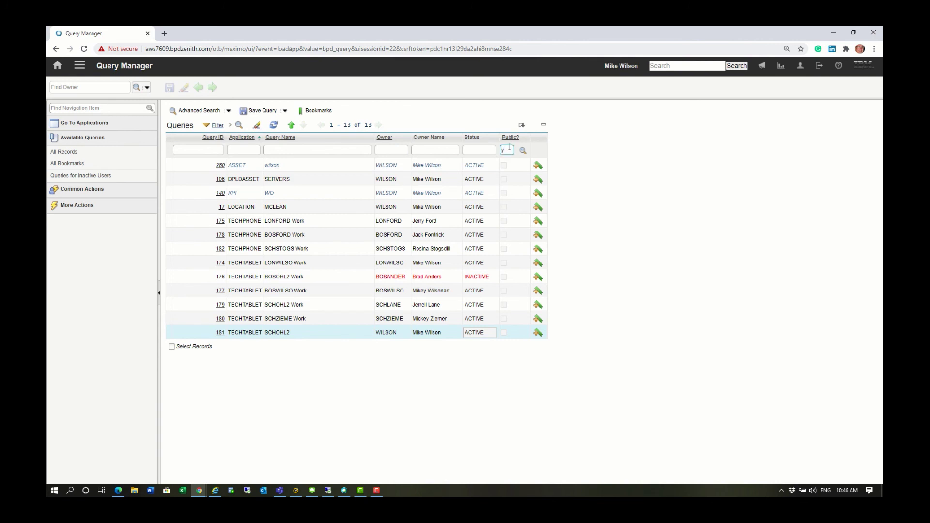
key(Return)
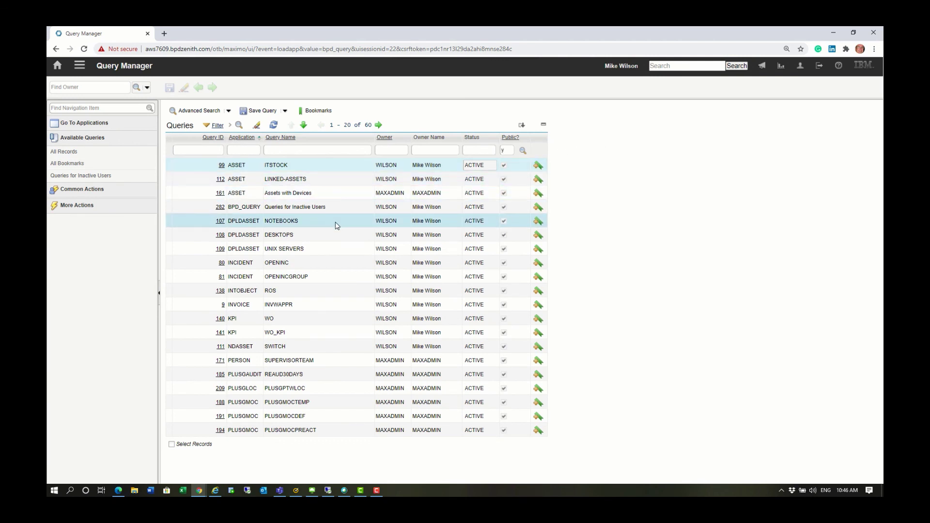
click(221, 361)
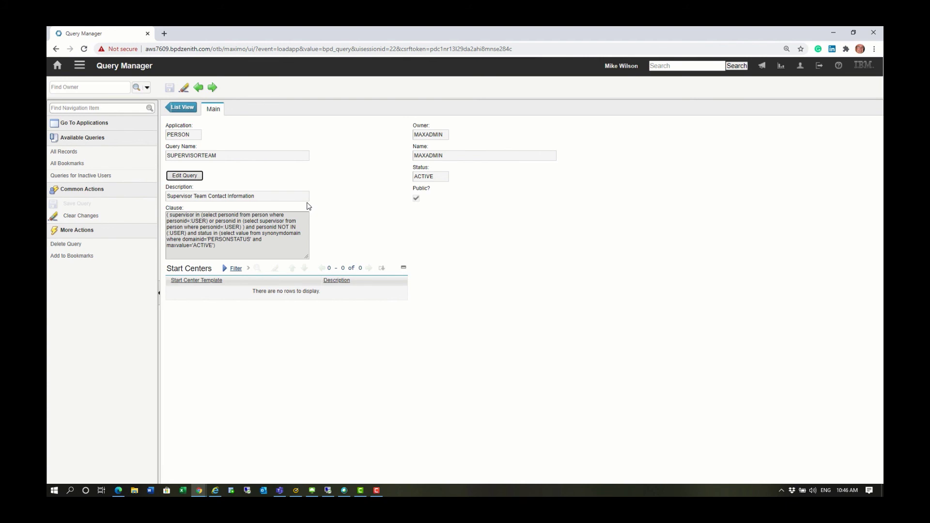
Go forward through the public query records one by one to the PLUSGMOCPREACT query of the PLUSGMOC application.
click(212, 87)
click(212, 87)
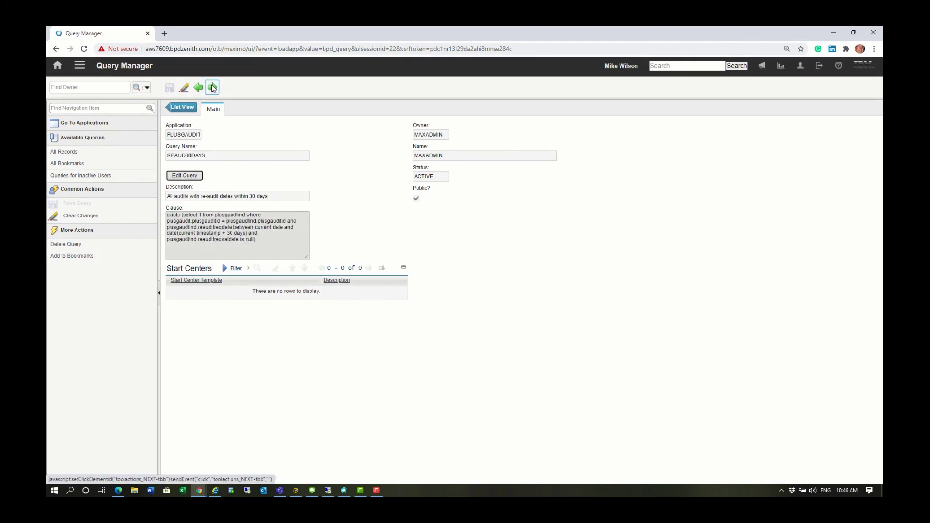
click(212, 88)
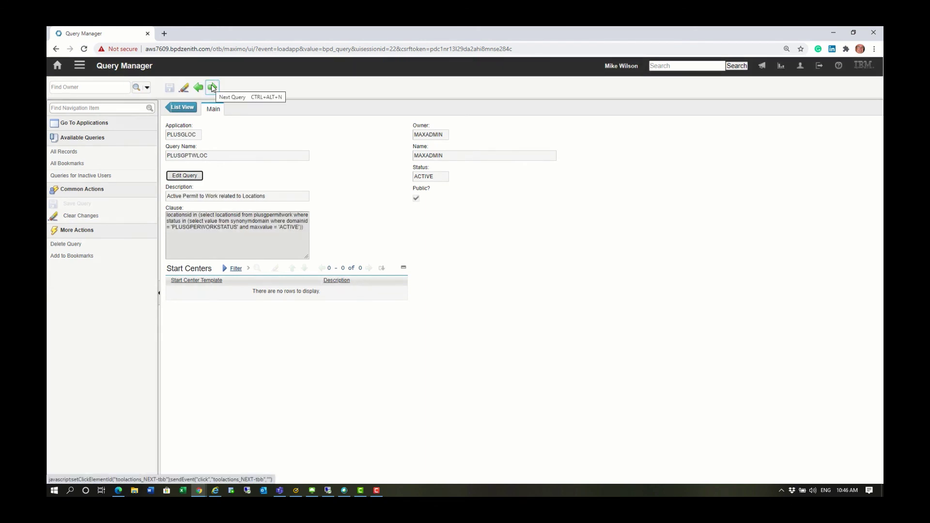
click(212, 88)
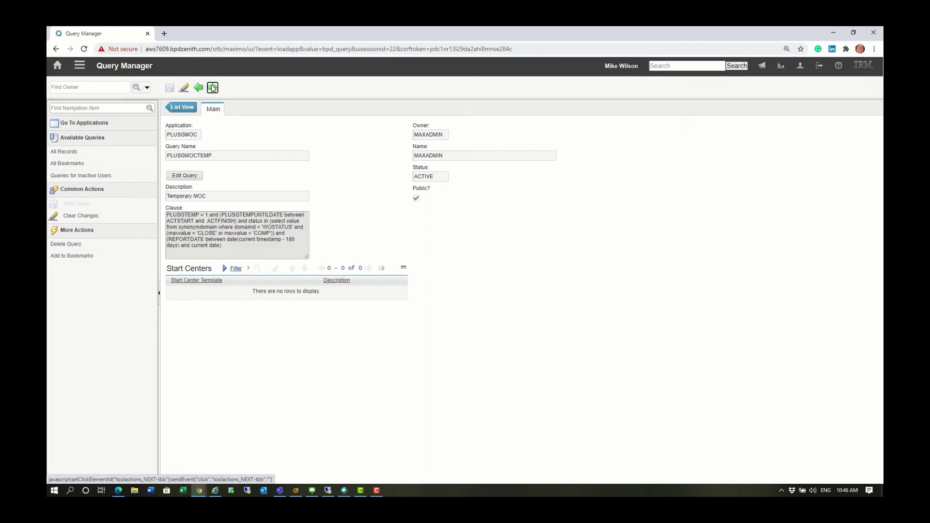
click(212, 88)
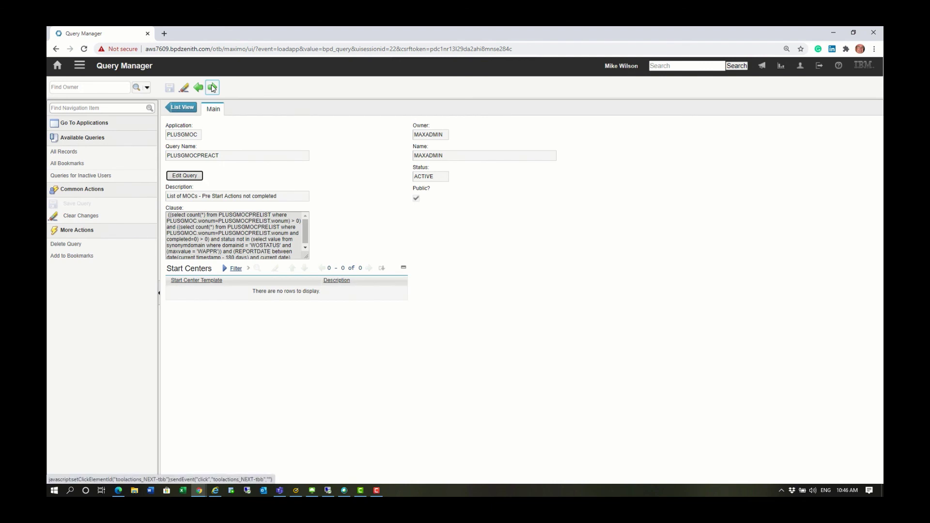
Edit the PLUSGMOCPREACT query to remove its public access, save it, and return to the Start Center.
click(189, 176)
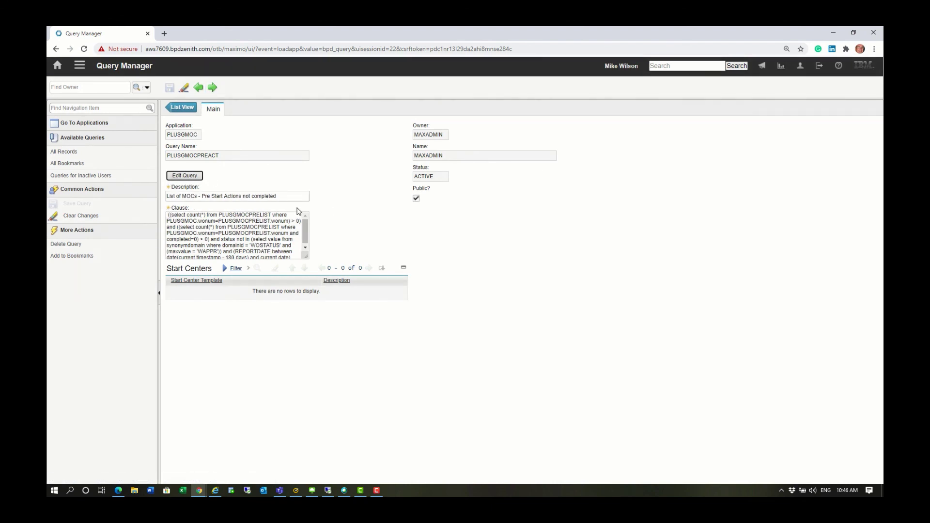
click(416, 199)
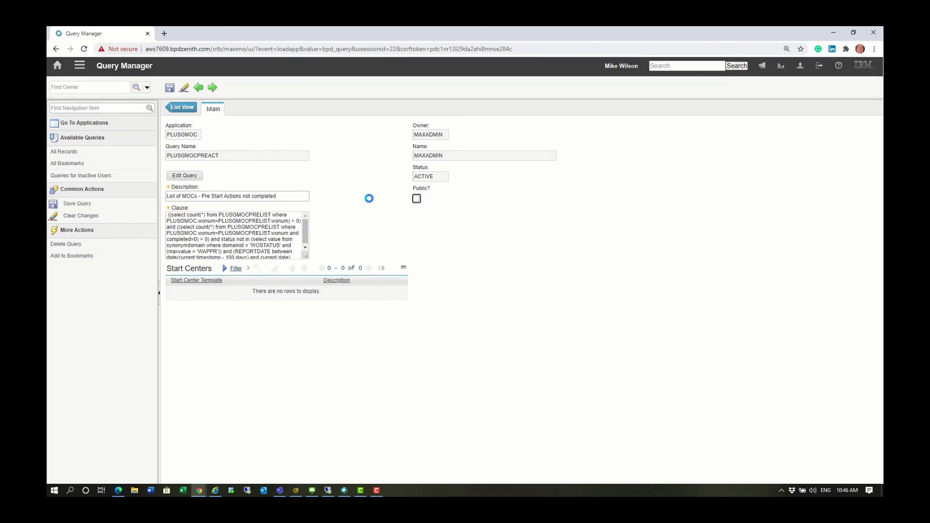
click(169, 88)
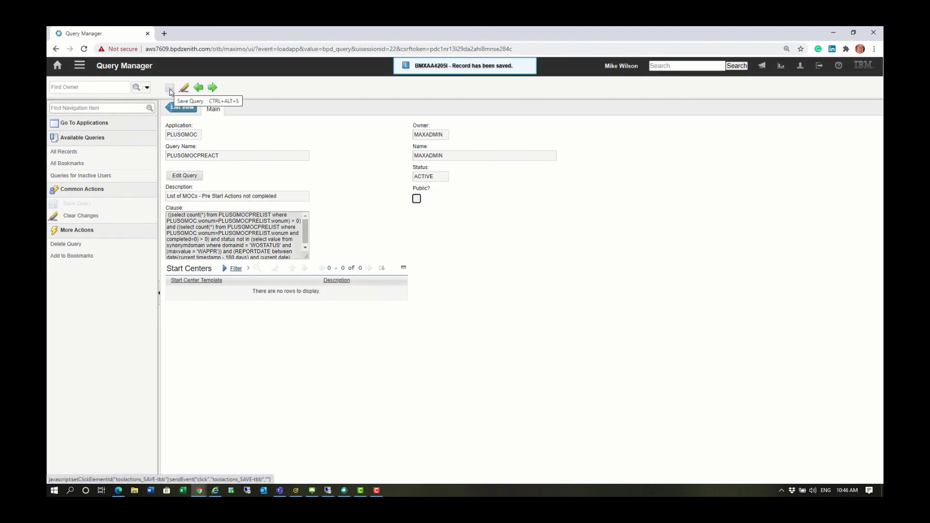
click(58, 67)
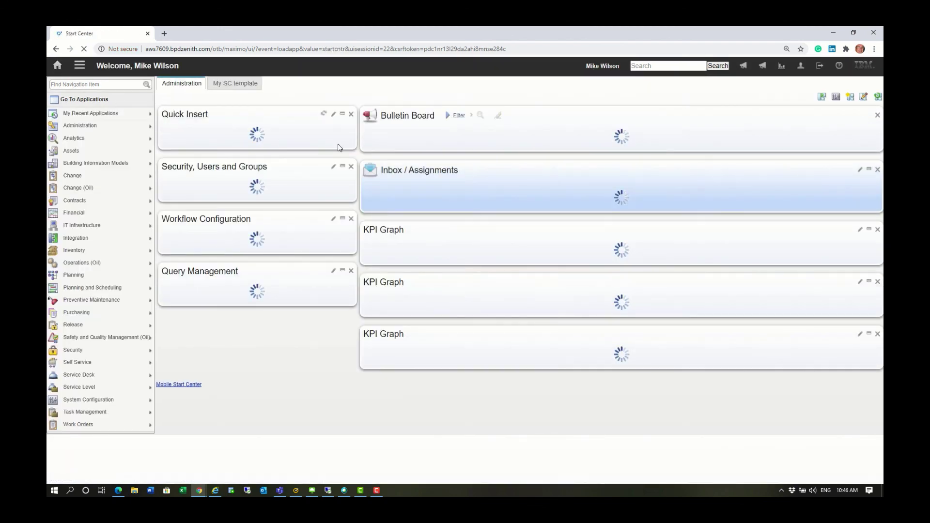